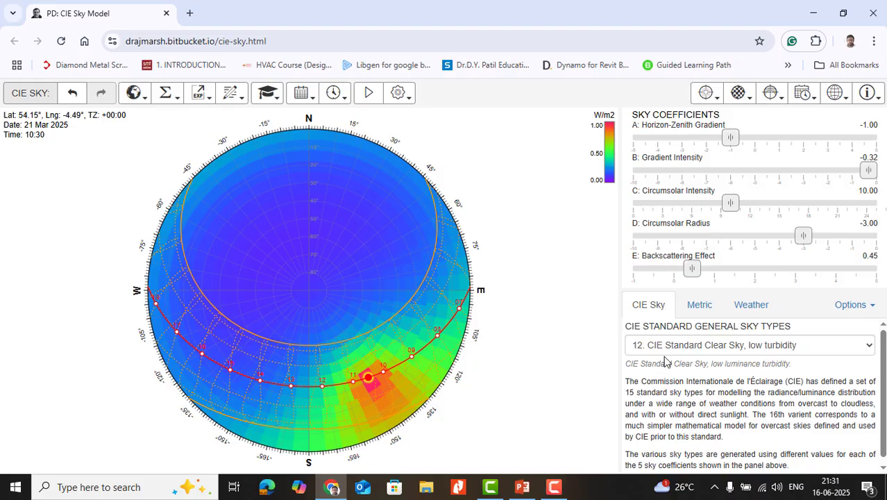
- Apply CIE sky types 01 Standard Overcast, 02 Overcast steep grade, 04 Overcast moderate grade with some Sun, and 05 Standard Uniform in turn
click(692, 348)
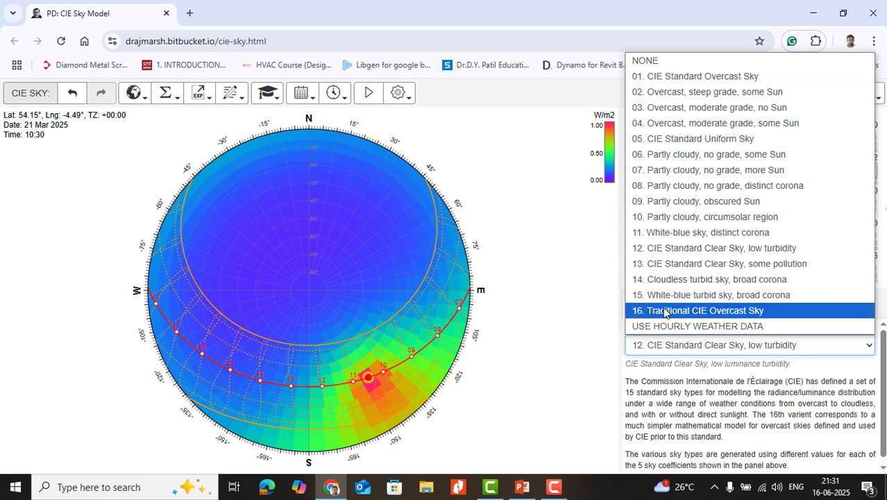
click(667, 79)
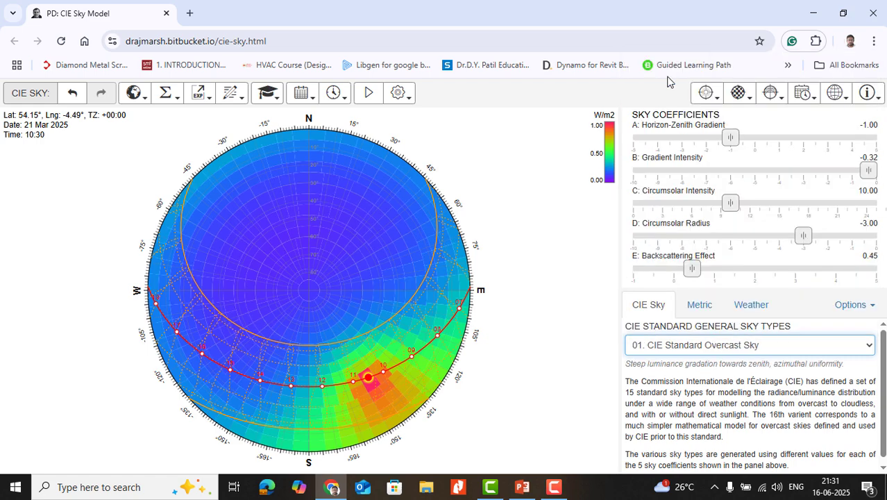
click(684, 345)
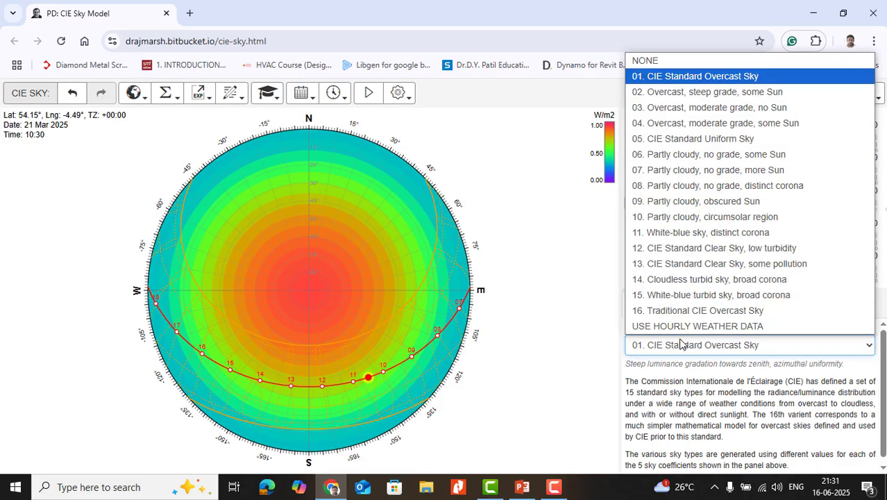
click(684, 91)
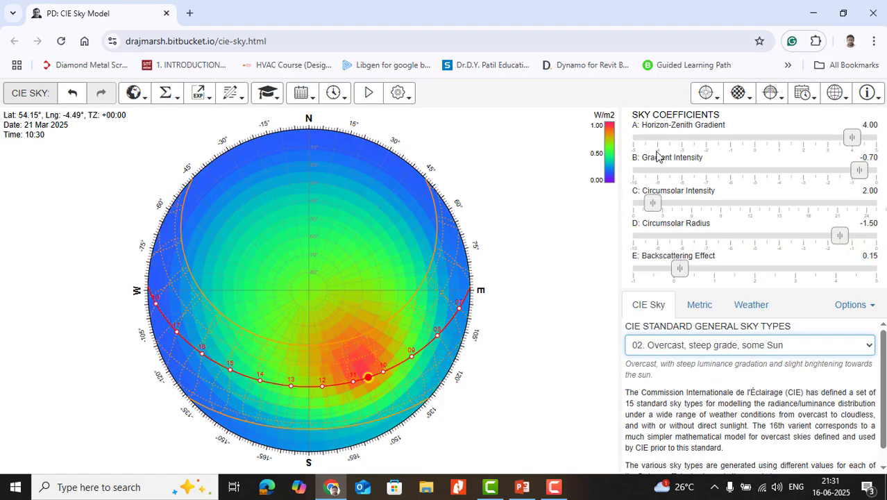
click(684, 345)
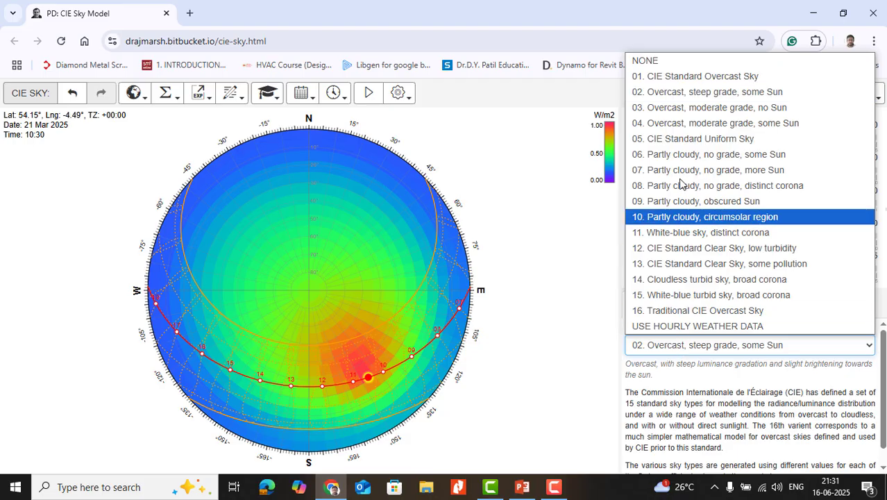
click(676, 121)
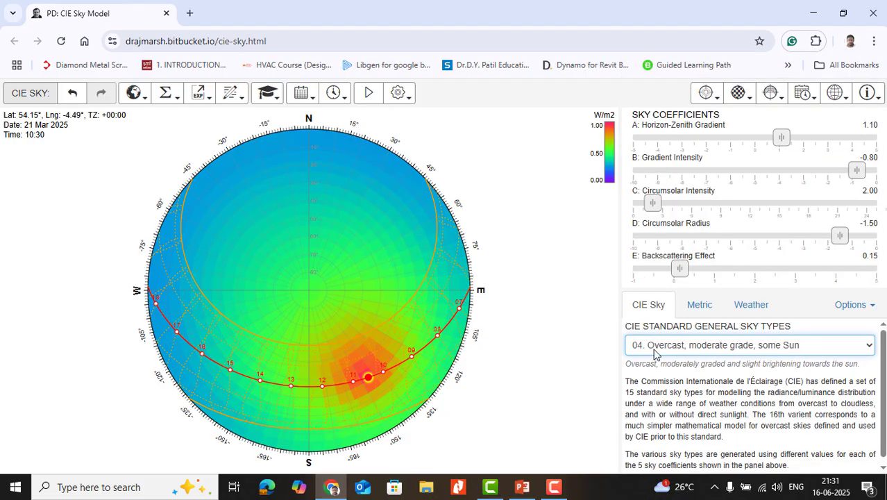
click(654, 351)
click(681, 136)
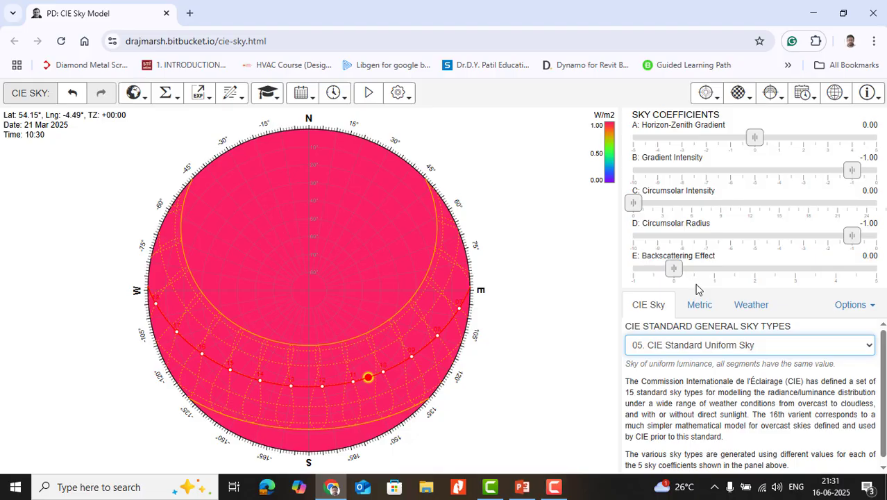
- Examine the sky distribution's radiance scale and component settings, including the options for tracking direct sunlight
click(714, 101)
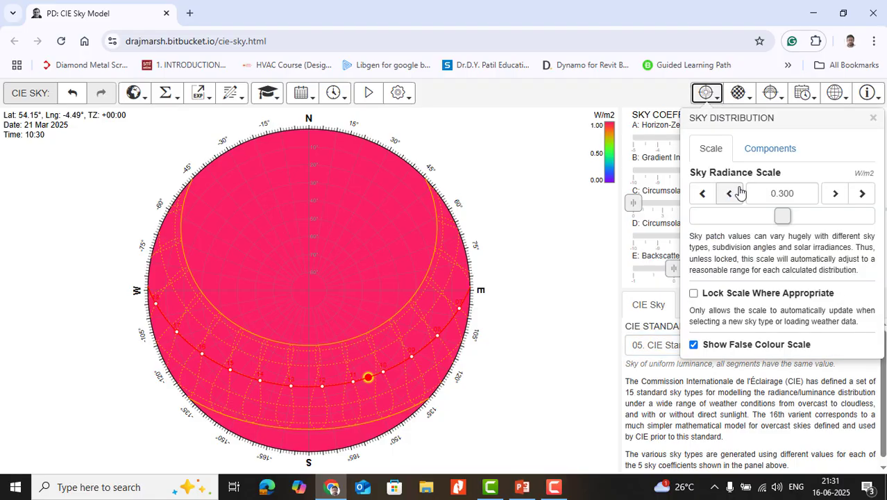
click(775, 149)
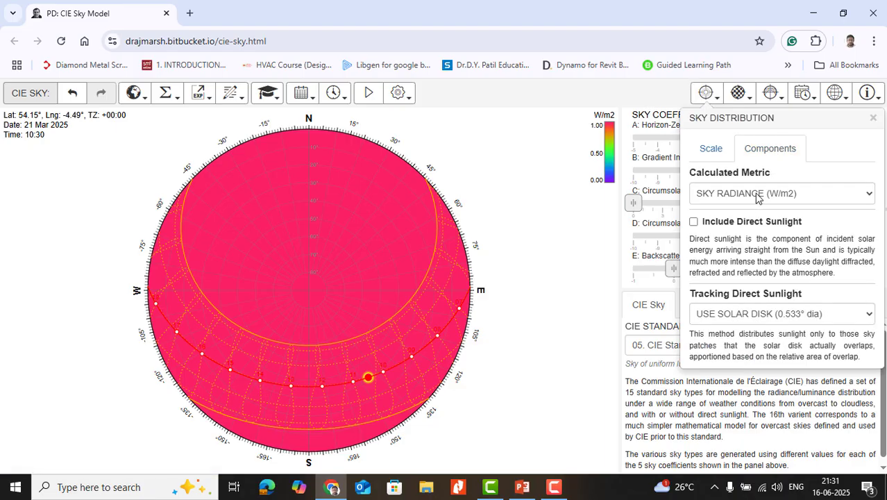
click(729, 313)
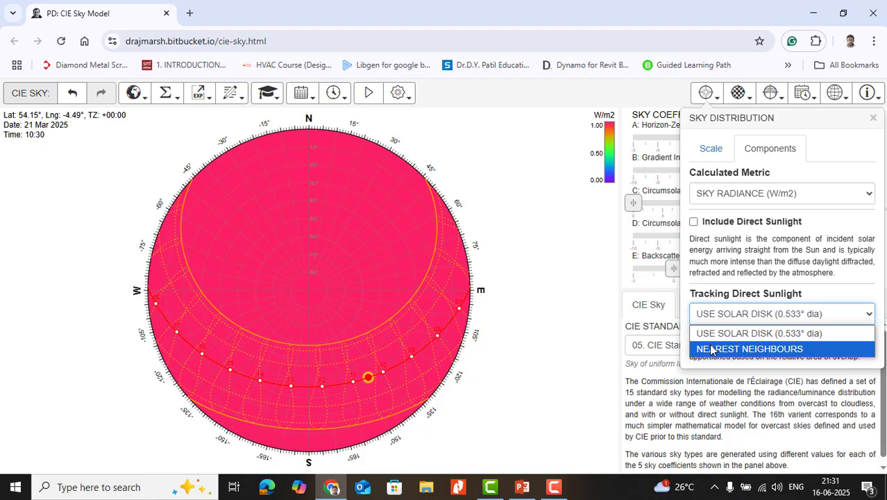
- Set the sky subdivision type to Equal Angle Segments and then to Equal Area Segments
click(740, 95)
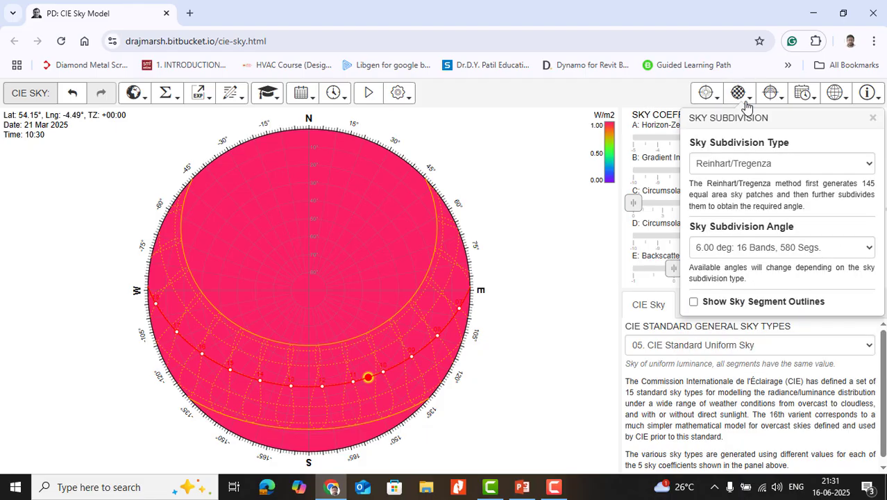
click(750, 167)
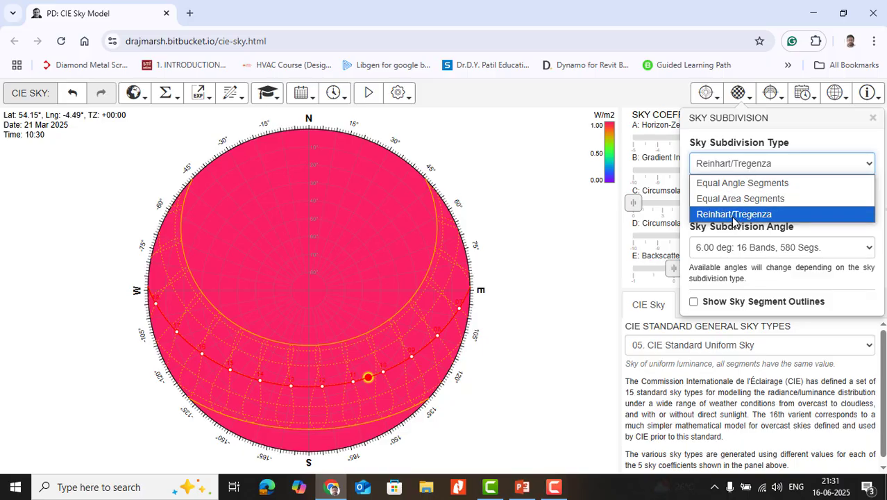
click(733, 183)
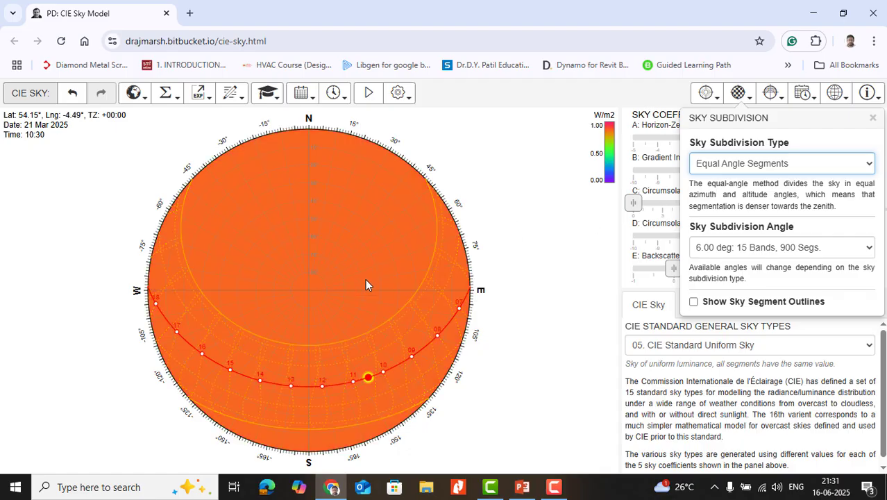
click(774, 165)
click(746, 200)
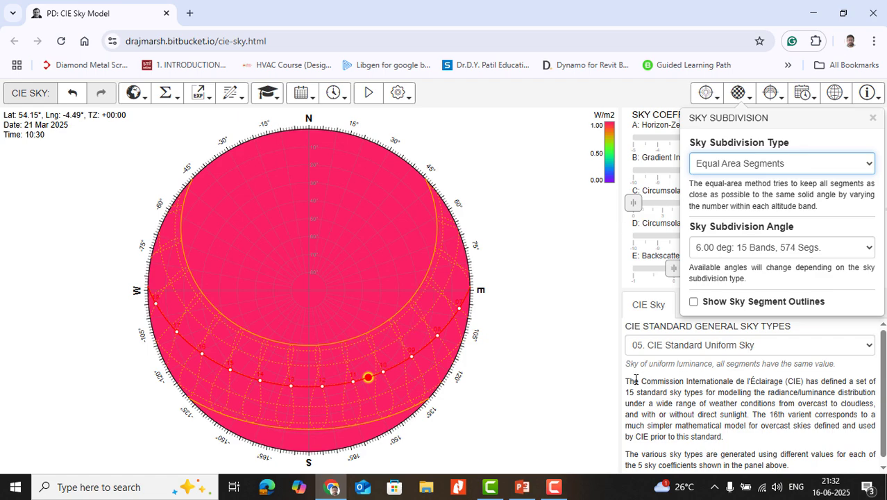
- Set the CIE general sky type to 01. CIE Standard Overcast Sky
click(690, 347)
click(690, 347)
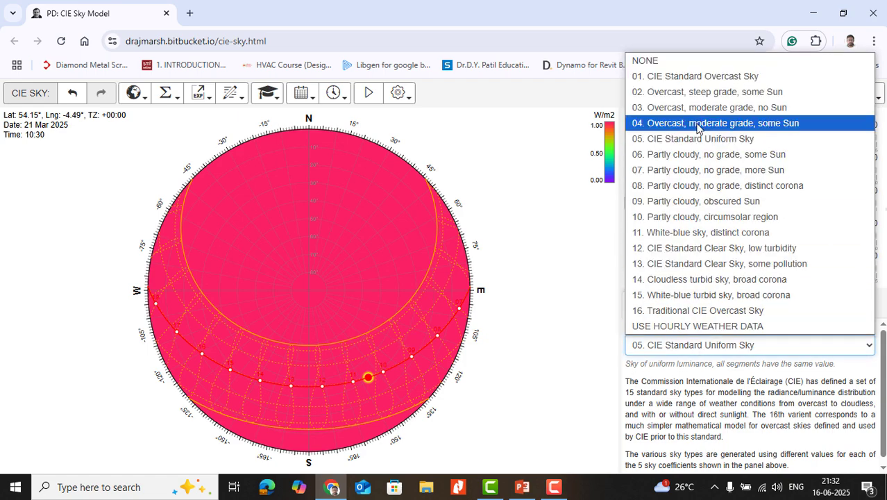
click(695, 76)
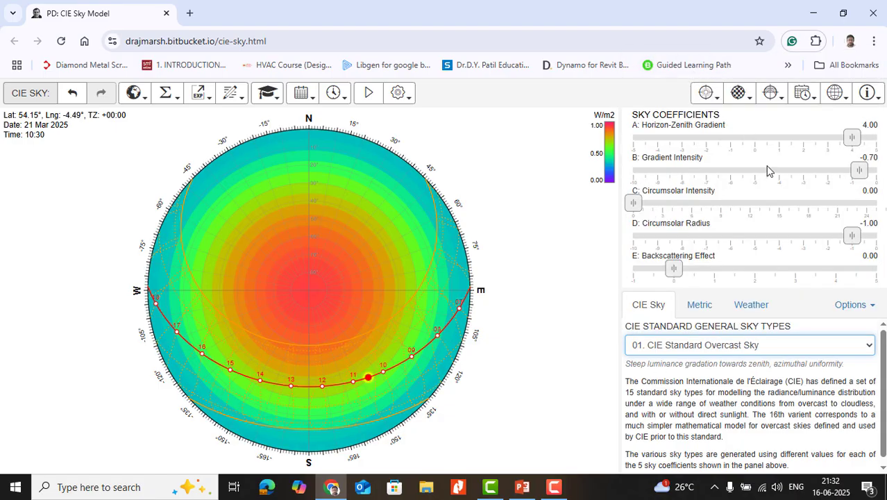
- Compare the Equal Angle and Equal Area sky subdivisions on the overcast sky, finishing with the Reinhart/Tregenza subdivision
click(741, 97)
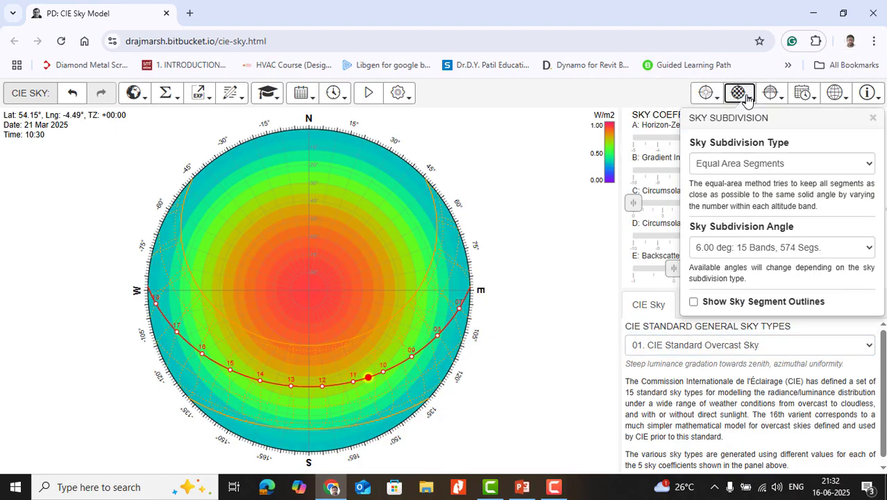
click(755, 164)
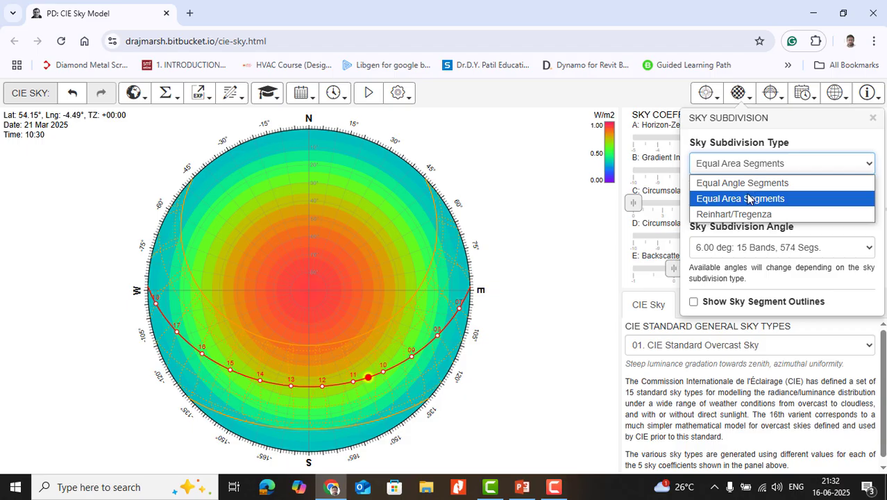
click(746, 183)
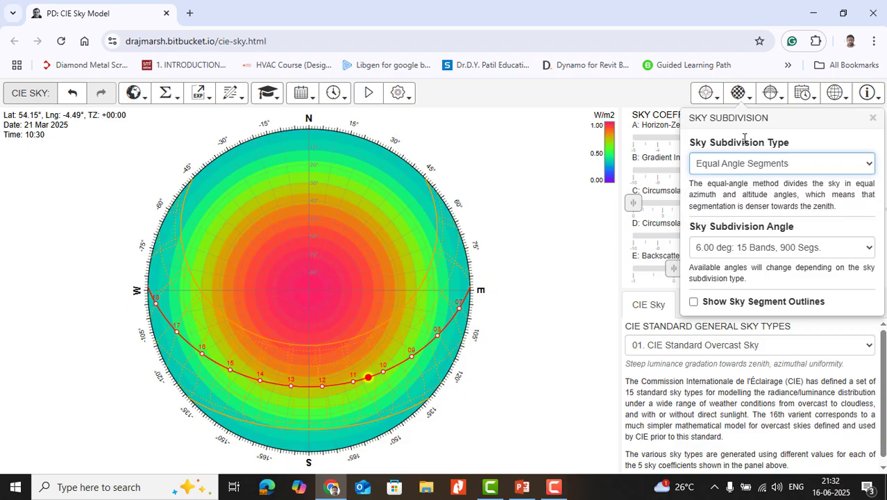
click(752, 165)
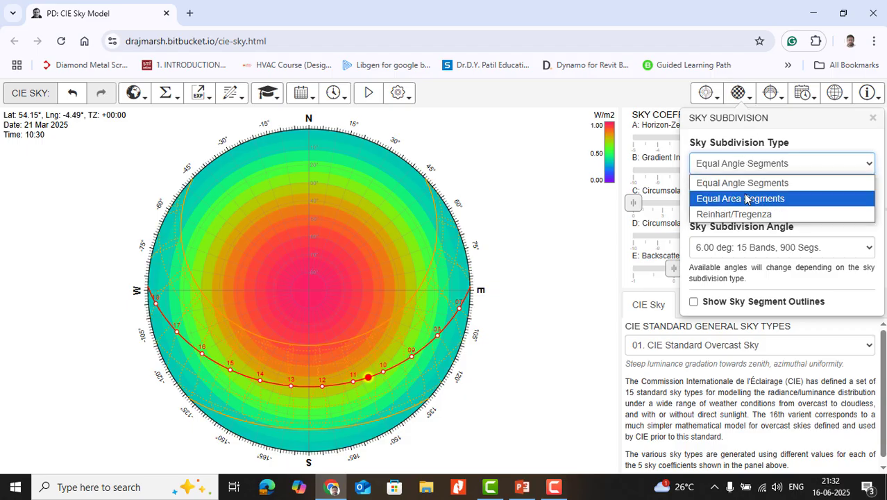
click(747, 199)
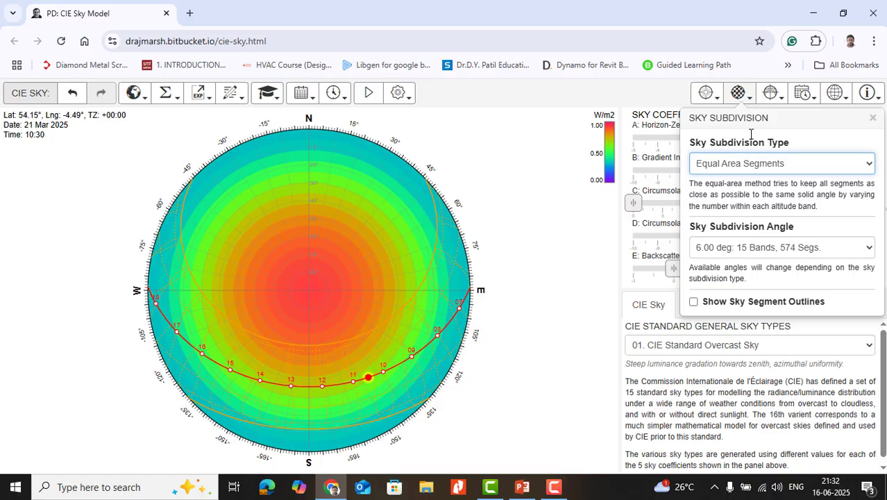
click(752, 171)
click(729, 215)
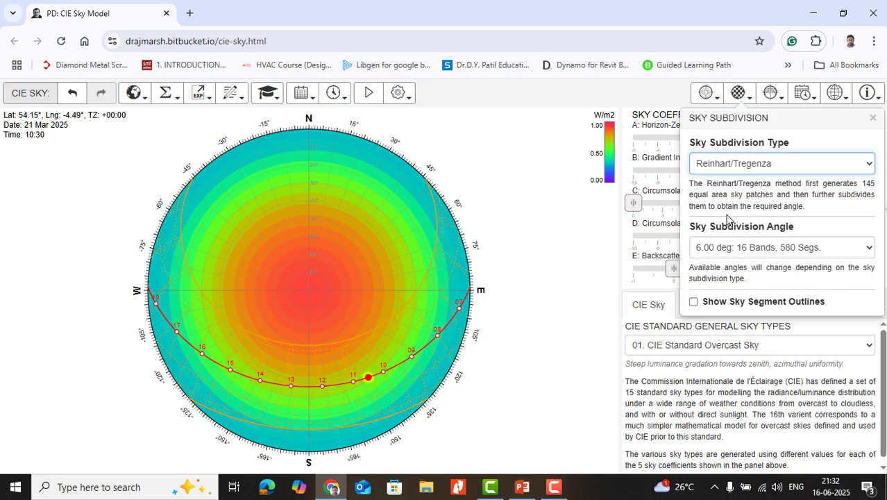
- Show the sun-path diagram in spherical, stereographic and Cartesian projection, then return it to the equidistant projection
click(774, 93)
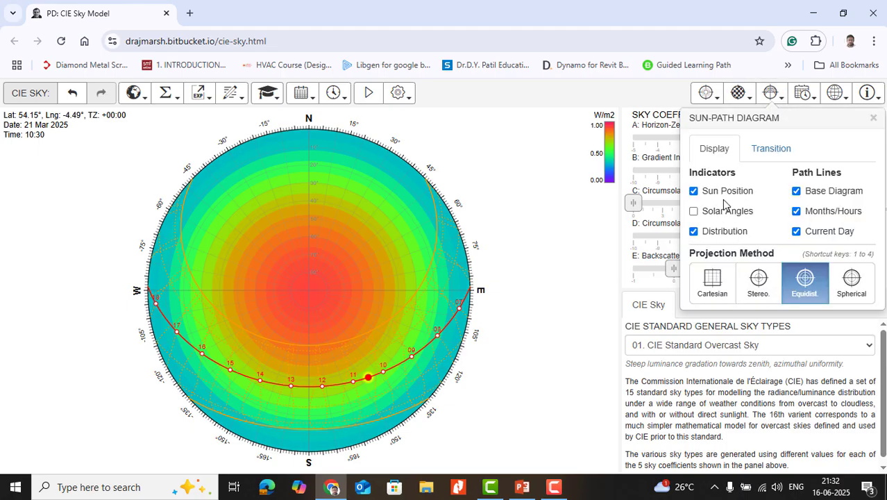
click(693, 213)
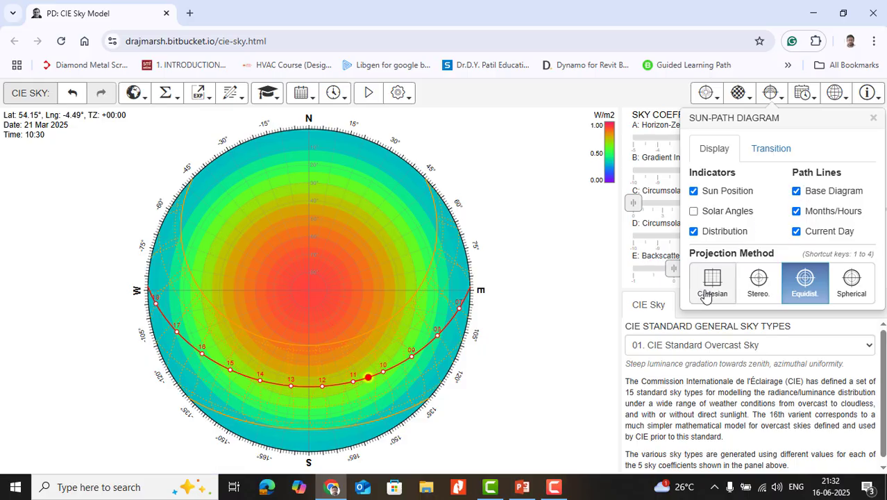
click(848, 281)
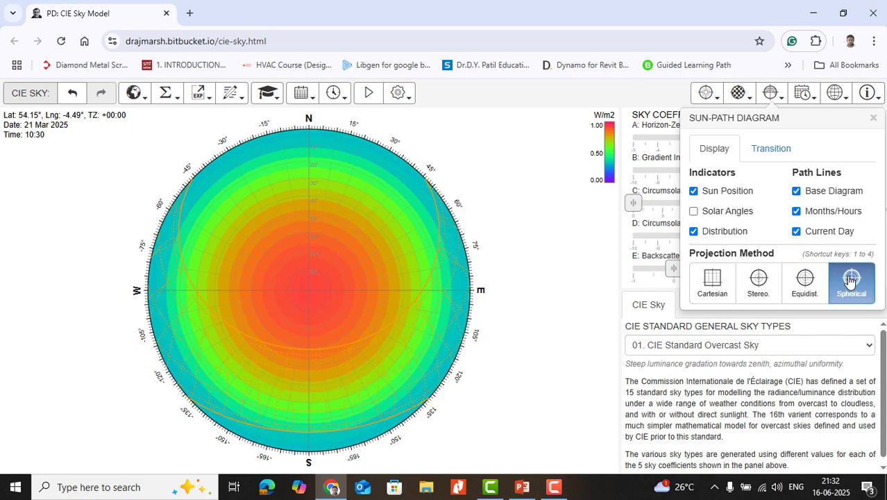
click(759, 281)
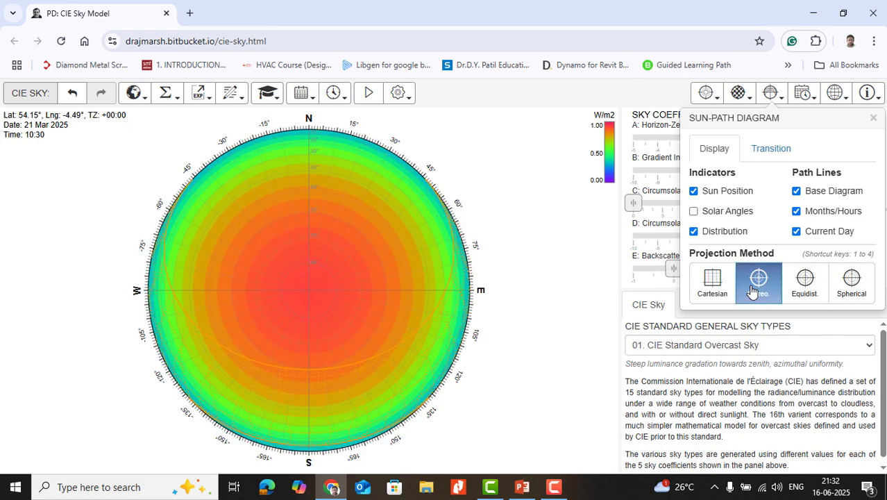
click(715, 290)
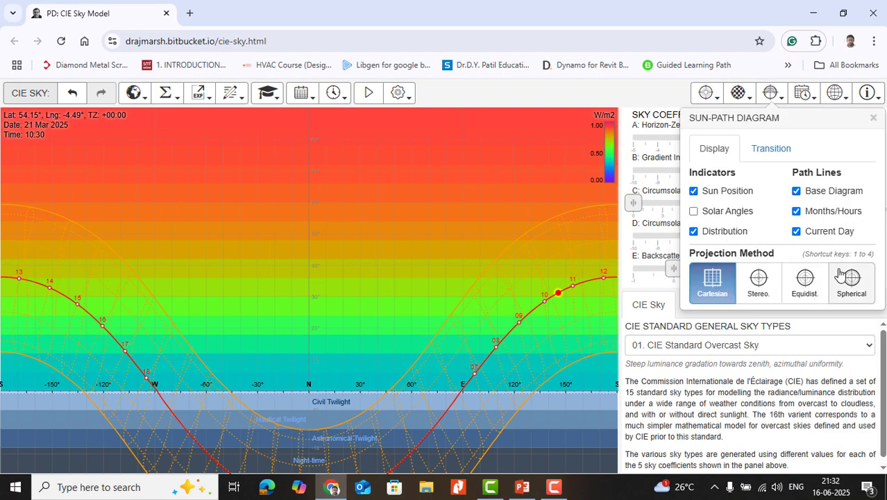
click(815, 280)
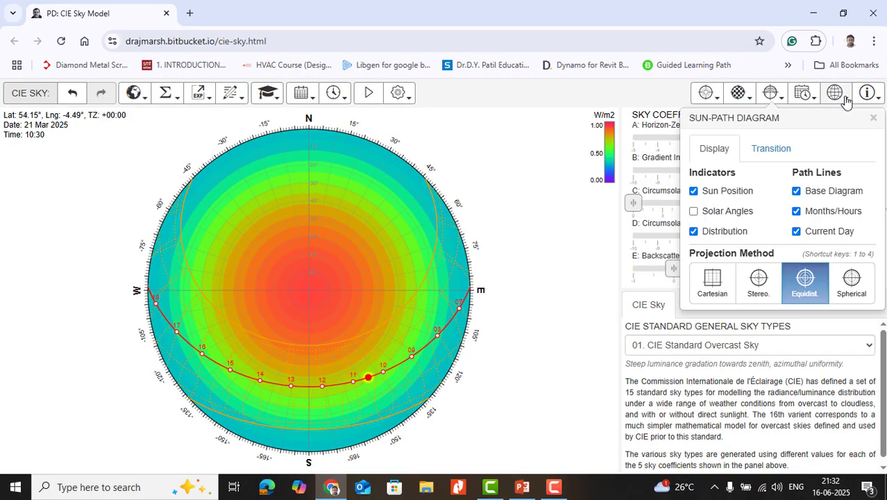
- Examine the date and time settings and the geographic location settings, then close them
click(806, 97)
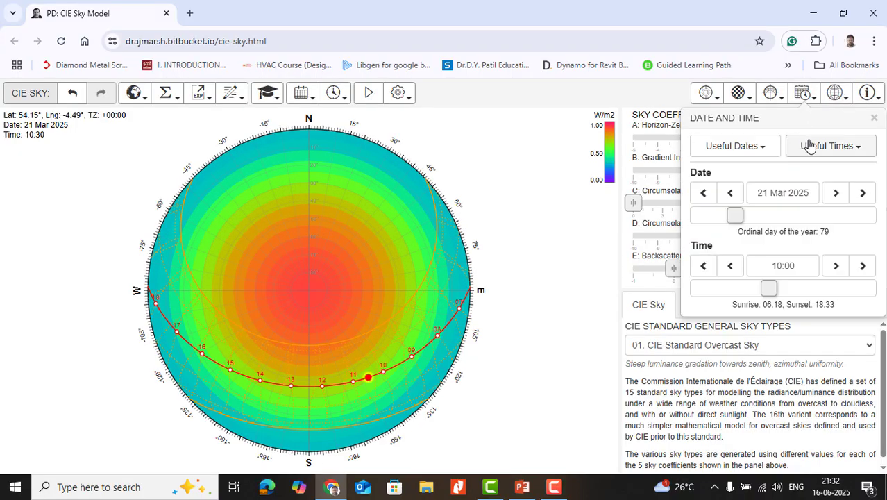
click(836, 94)
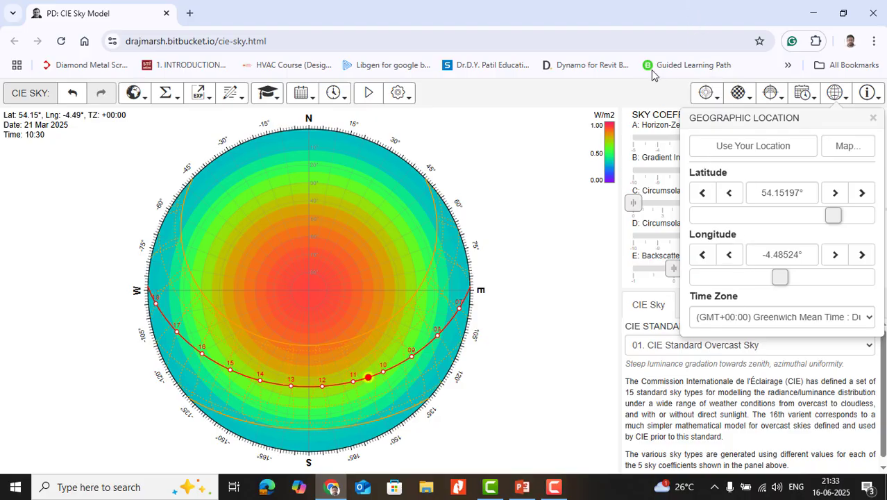
click(663, 110)
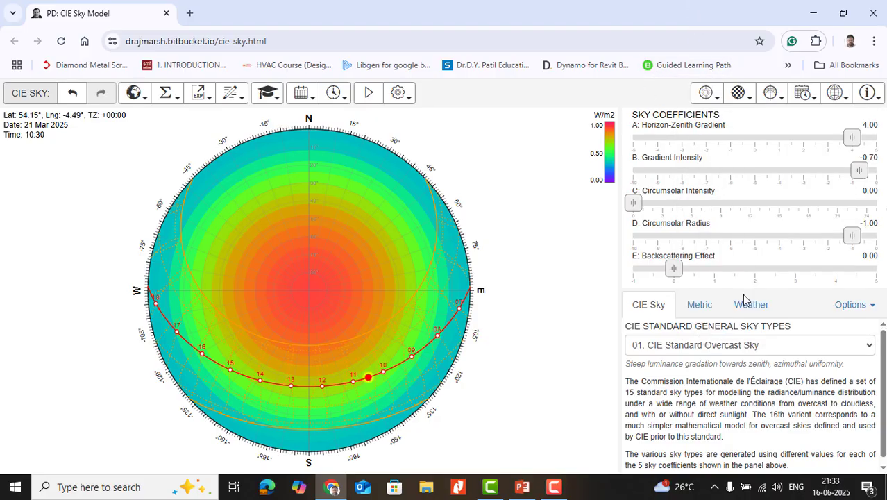
- Derive the sky from measured metrics, trying Solar Illuminance (Lux) and then setting the metric to Solar Irradiance (W/m2)
click(700, 310)
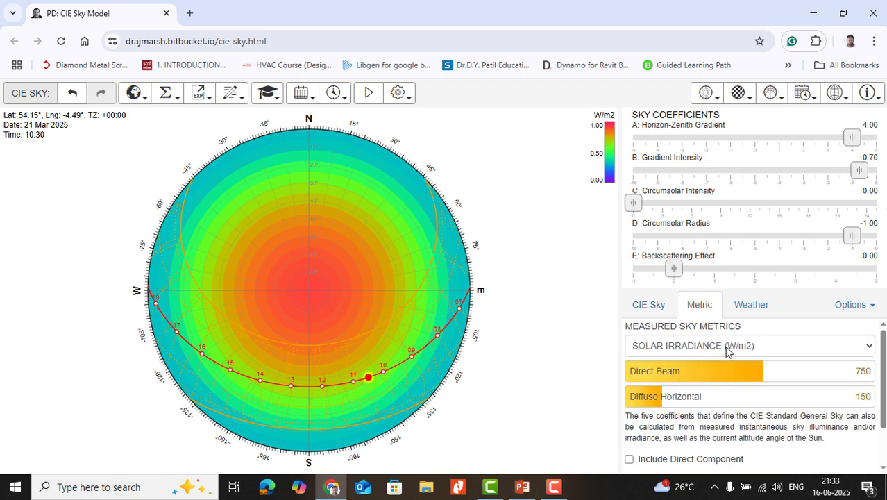
click(726, 347)
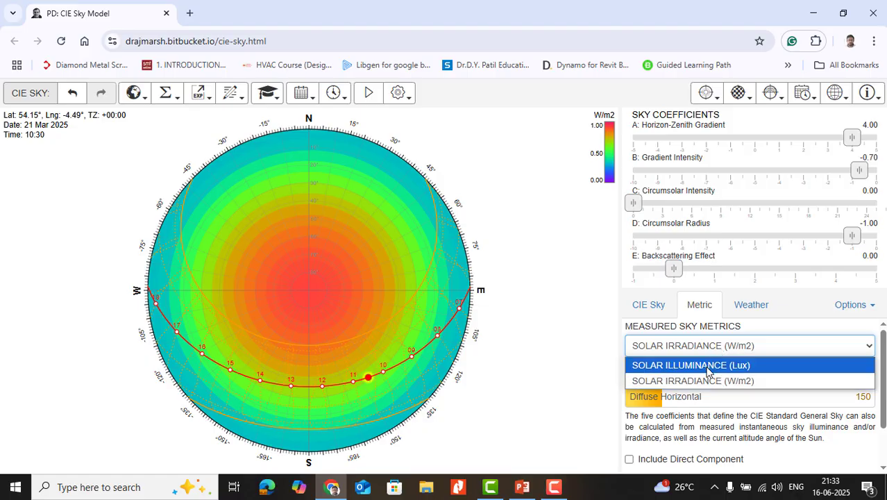
click(708, 366)
click(715, 348)
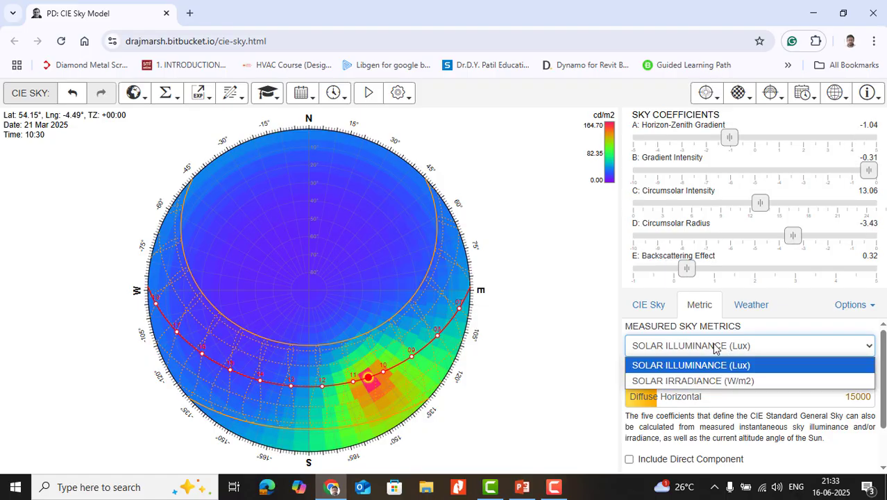
click(703, 380)
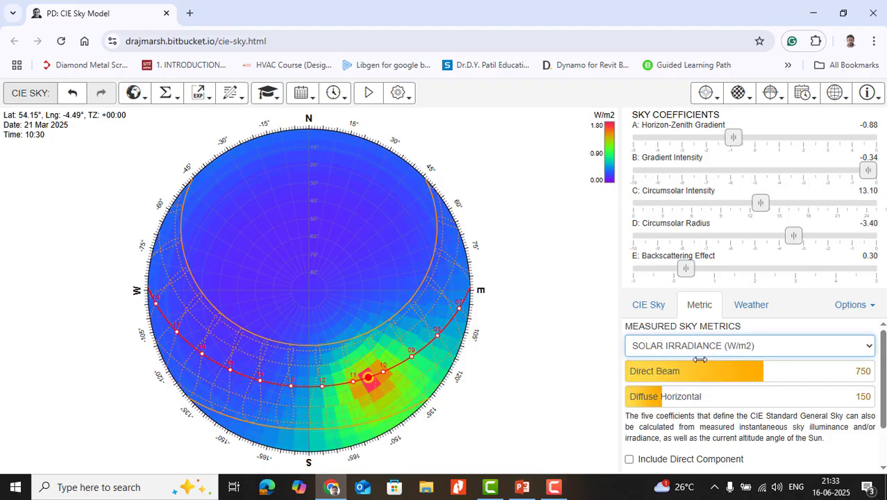
- Load the weather file IND_GJ_Bhuj.426340_TMYx.2007-2021.epw from the Downloads folder to derive the sky from weather data
click(750, 304)
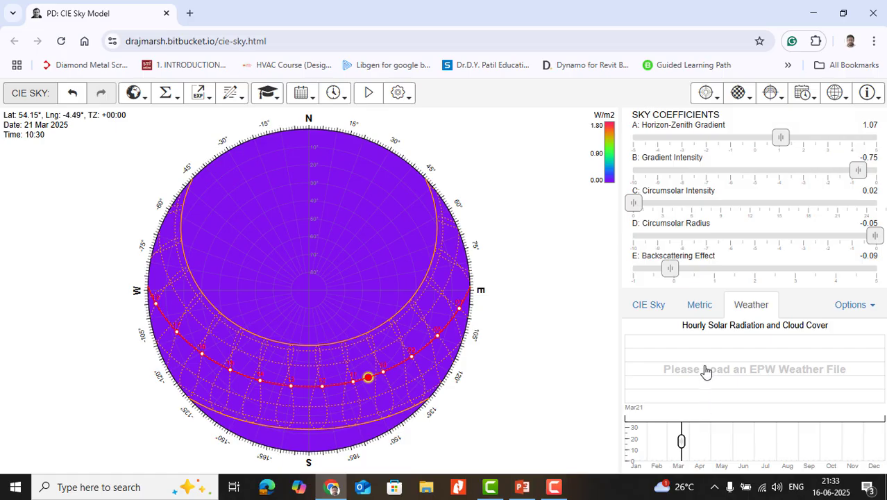
click(174, 97)
click(238, 101)
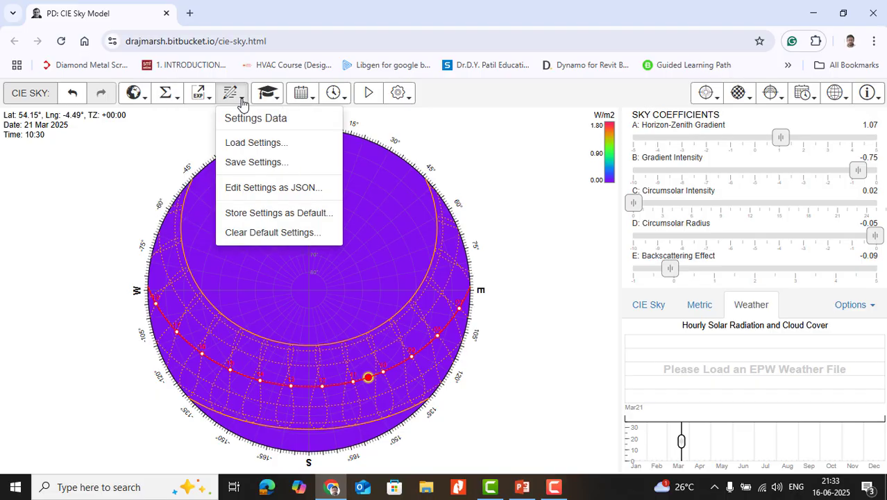
click(249, 144)
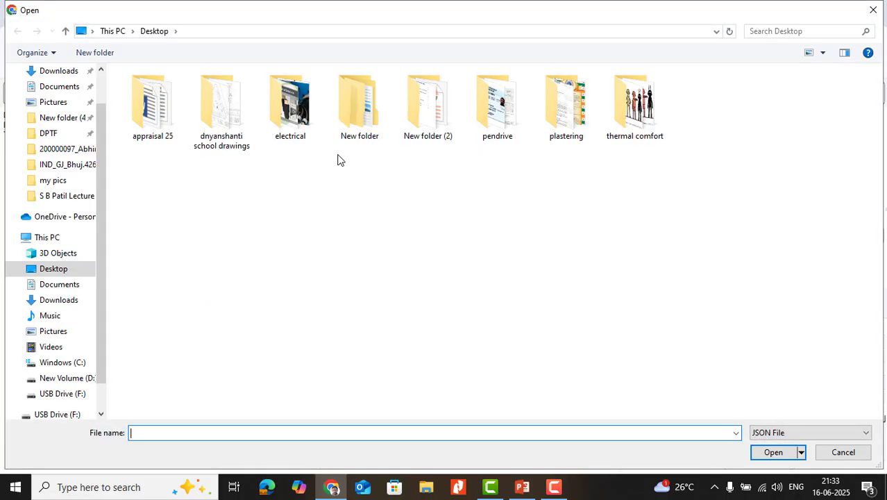
click(57, 71)
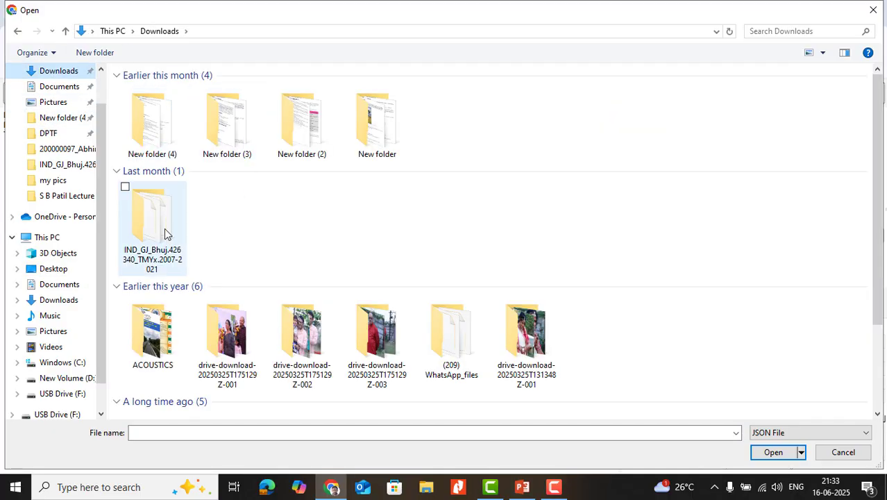
double_click(171, 232)
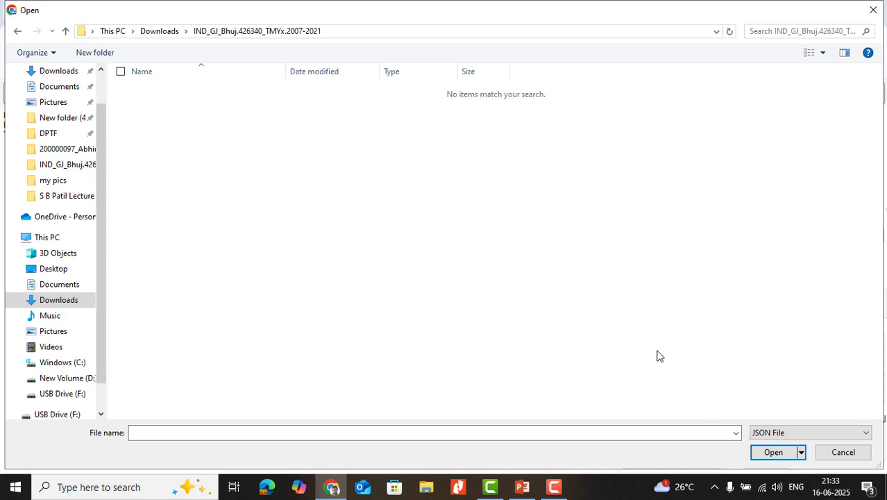
click(769, 435)
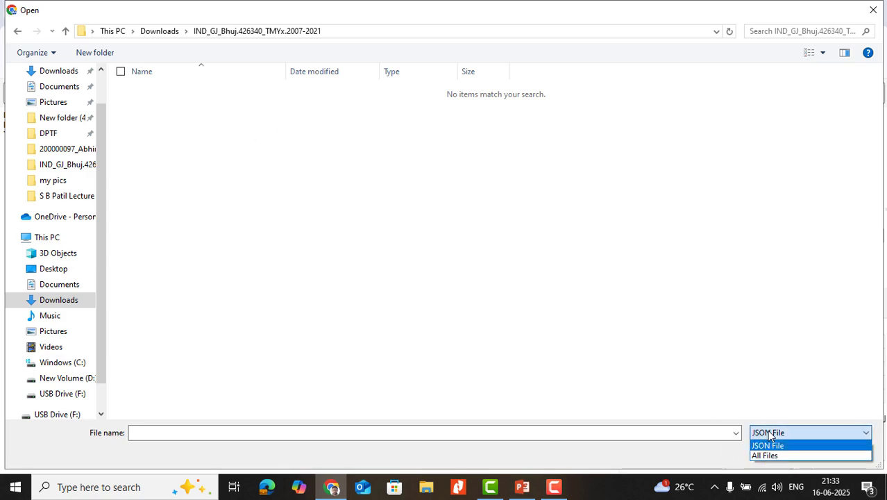
click(764, 456)
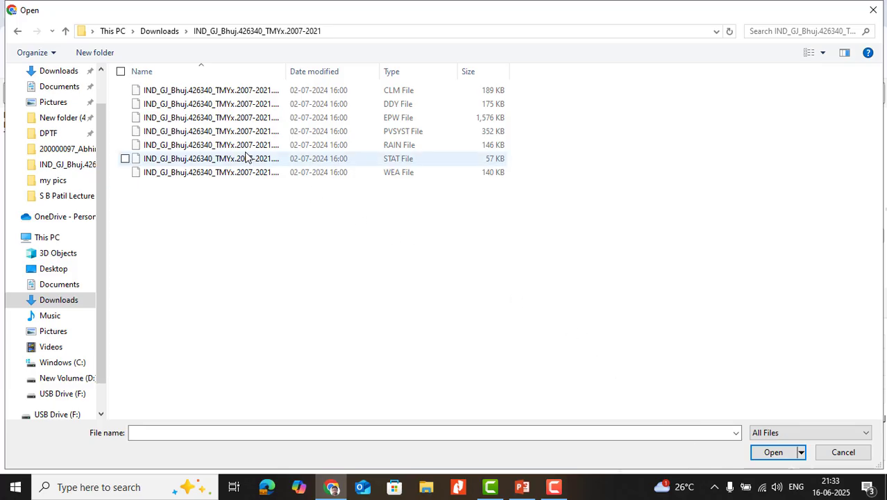
click(240, 117)
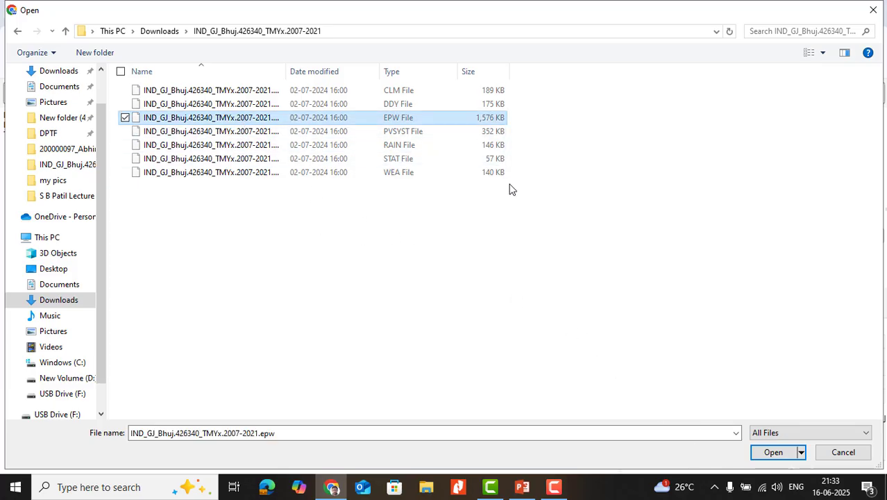
click(764, 452)
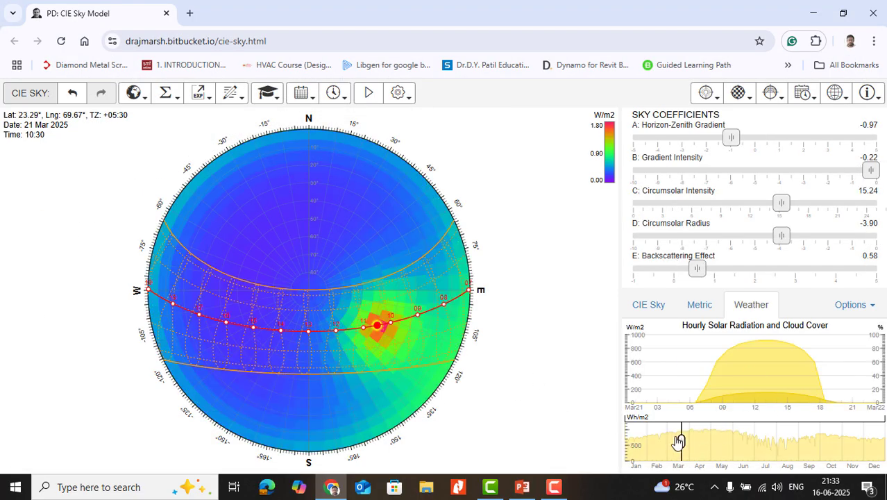
- Move the weather date and time to 15 Apr at 13:35, then to 18 Feb at 12:35
mouse_move(689, 450)
mouse_down()
mouse_move(857, 448)
mouse_move(769, 438)
mouse_move(672, 441)
mouse_move(866, 439)
mouse_move(698, 441)
mouse_up()
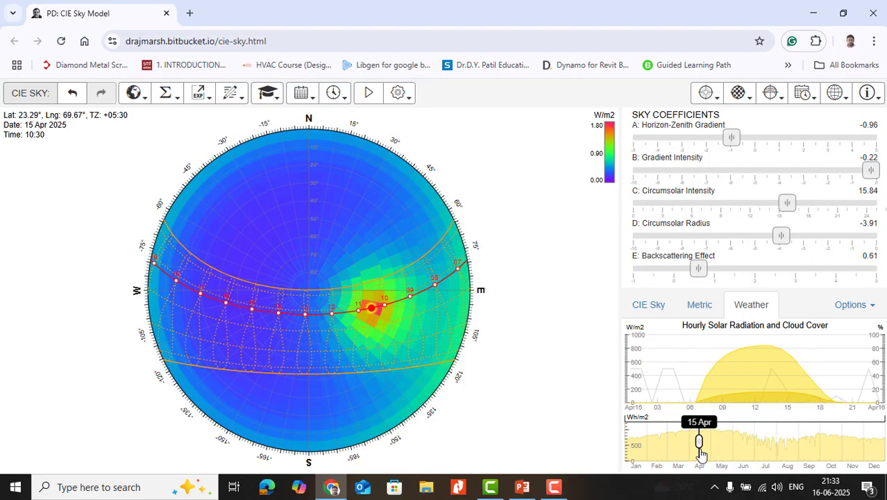
mouse_move(720, 386)
mouse_down()
mouse_move(814, 386)
mouse_move(709, 383)
mouse_up()
mouse_move(752, 380)
mouse_down()
mouse_move(842, 380)
mouse_move(705, 369)
mouse_move(786, 372)
mouse_move(772, 378)
mouse_up()
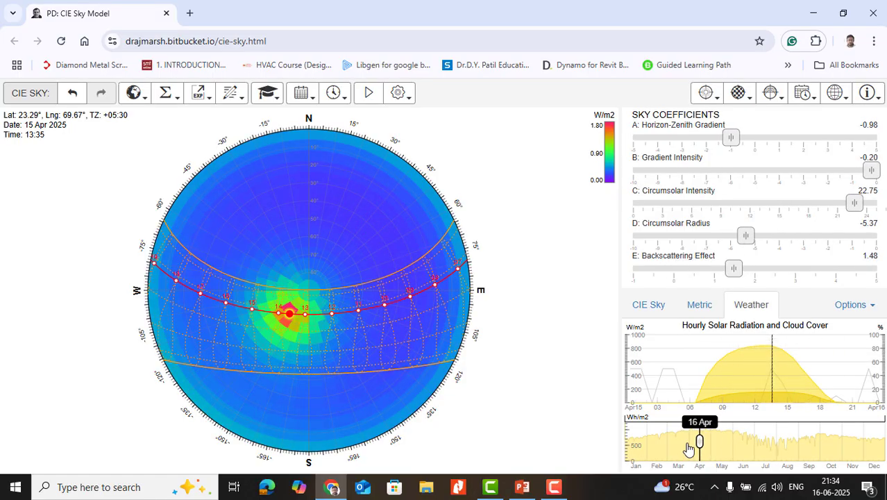
drag(697, 442, 659, 448)
mouse_move(753, 386)
mouse_down()
mouse_move(798, 378)
mouse_move(686, 378)
mouse_move(761, 382)
mouse_up()
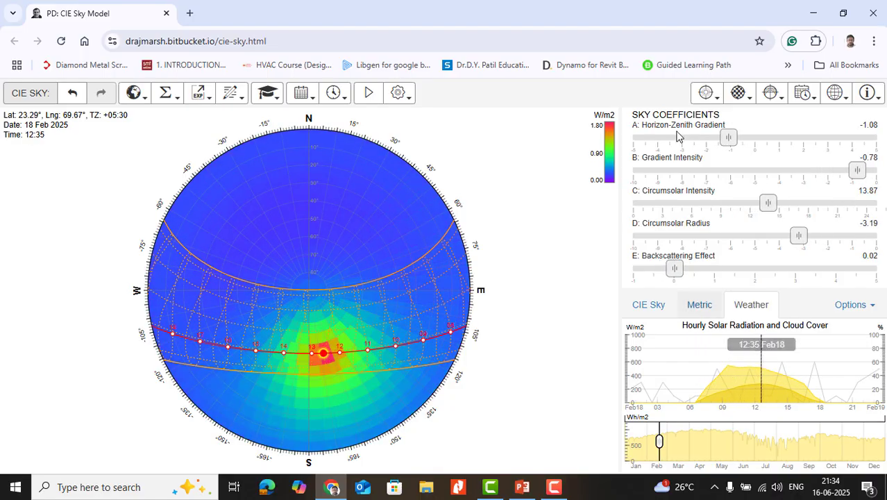
- Try the Equal Area Segments sky subdivision, then set the subdivision type to Equal Angle Segments
click(746, 97)
click(752, 164)
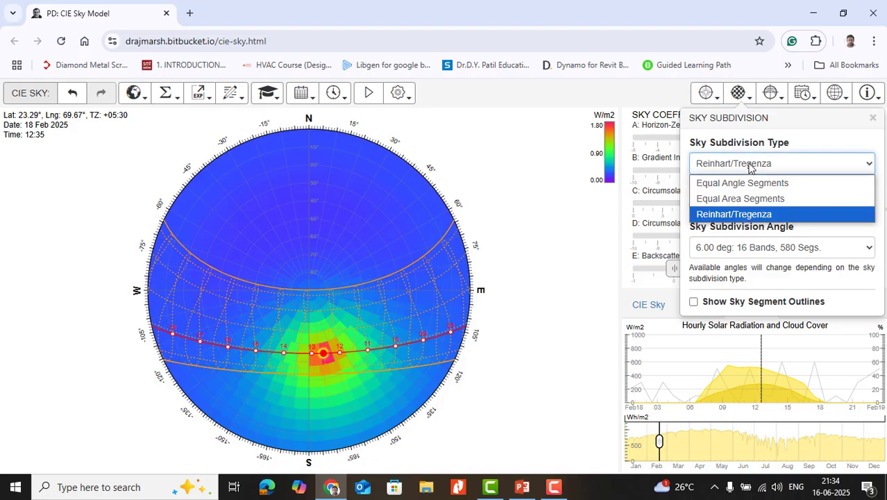
click(743, 204)
click(735, 163)
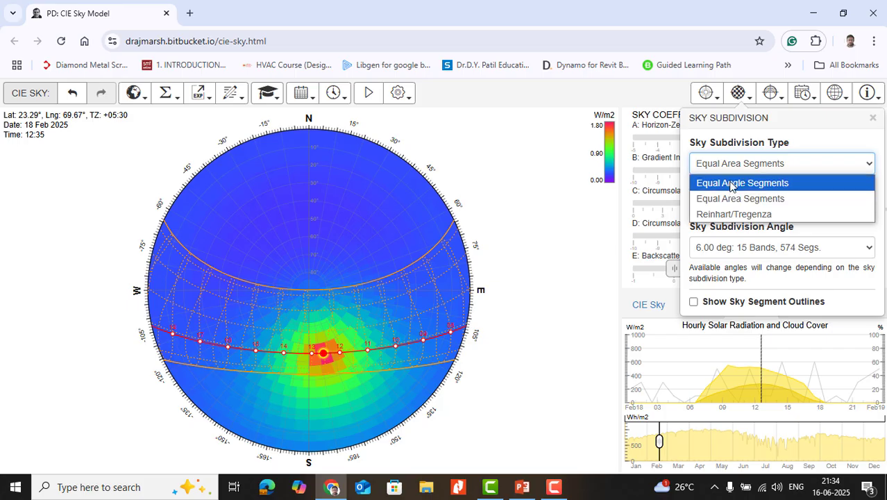
click(731, 181)
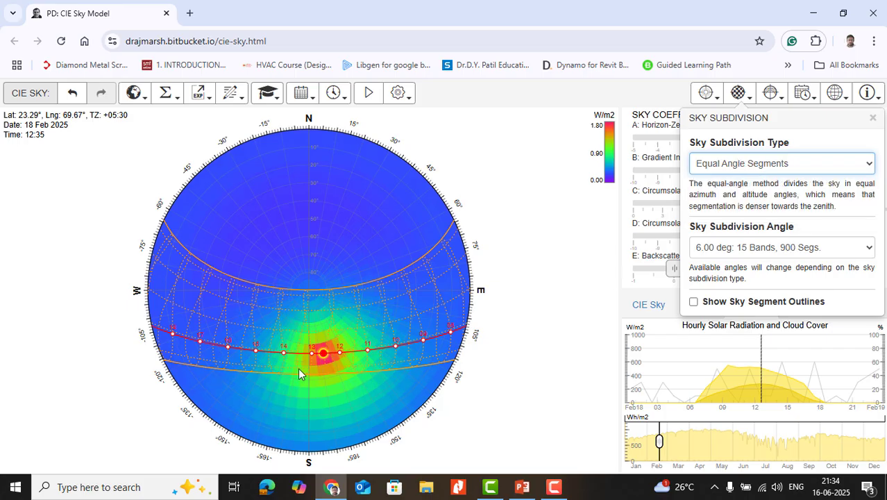
click(831, 172)
click(829, 172)
- Set direct sunlight tracking to Nearest Neighbours and move the time on 18 Feb to 09:50
click(708, 95)
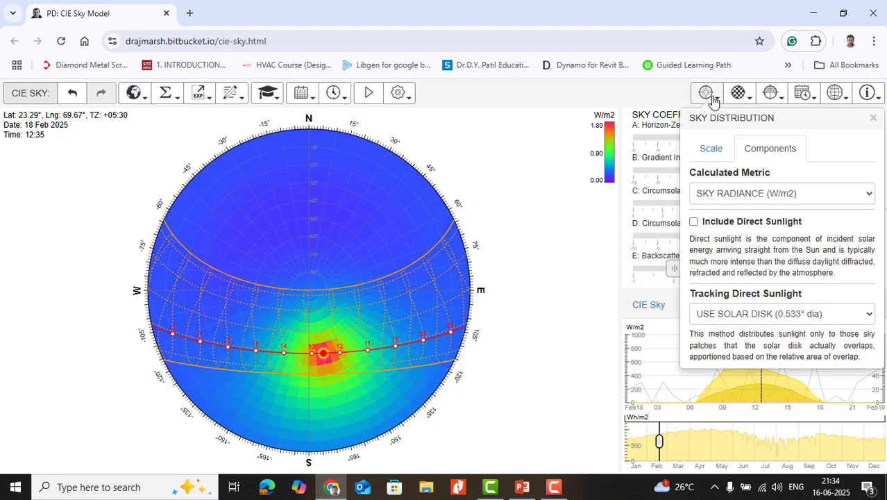
click(722, 317)
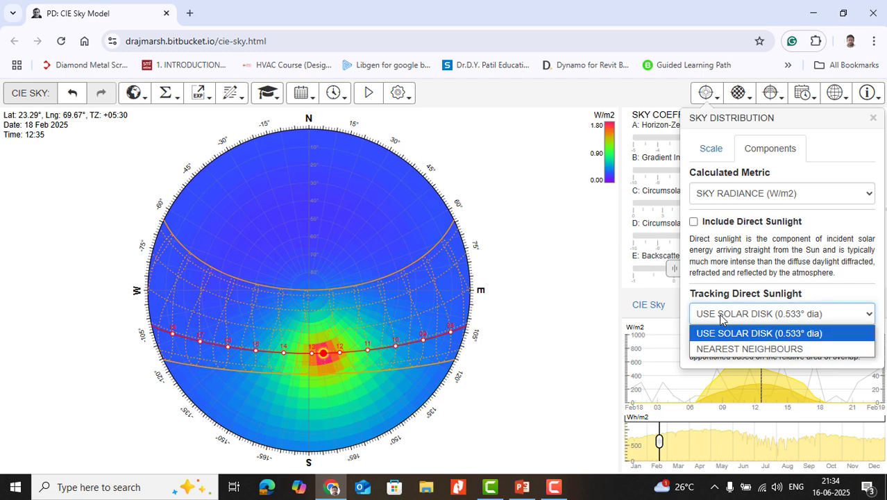
click(721, 348)
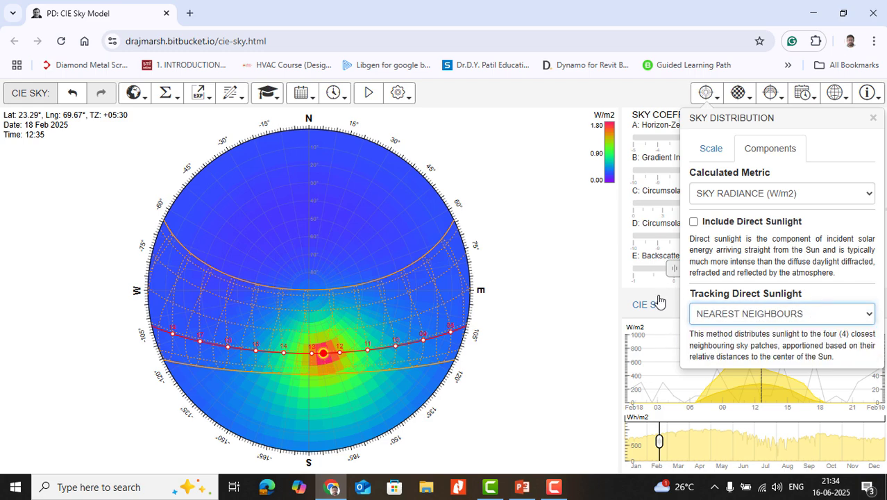
click(582, 335)
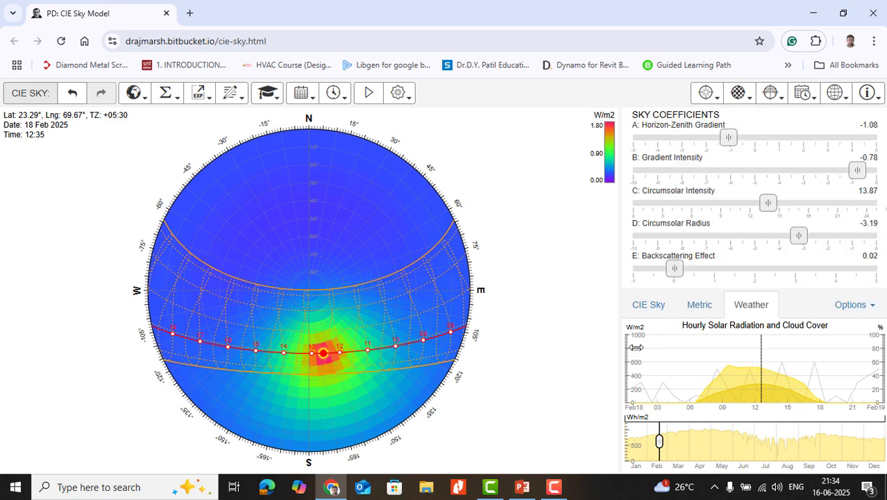
click(740, 378)
click(733, 378)
click(731, 379)
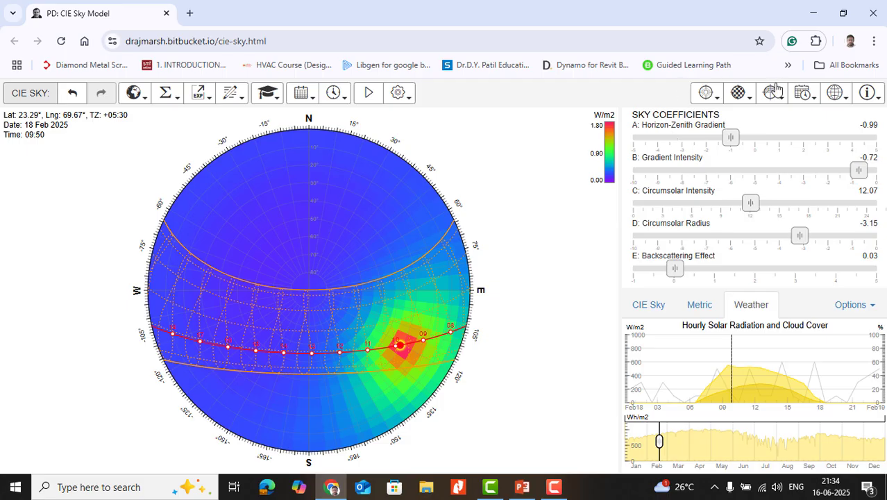
- Return direct sunlight tracking to Use Solar Disk (0.533° dia) and move the time to 10:40, then 11:50
click(706, 92)
click(722, 316)
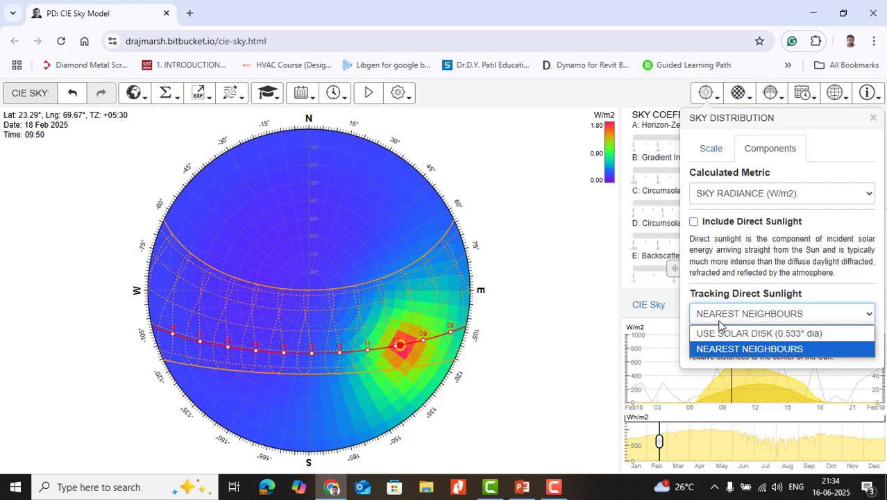
click(720, 334)
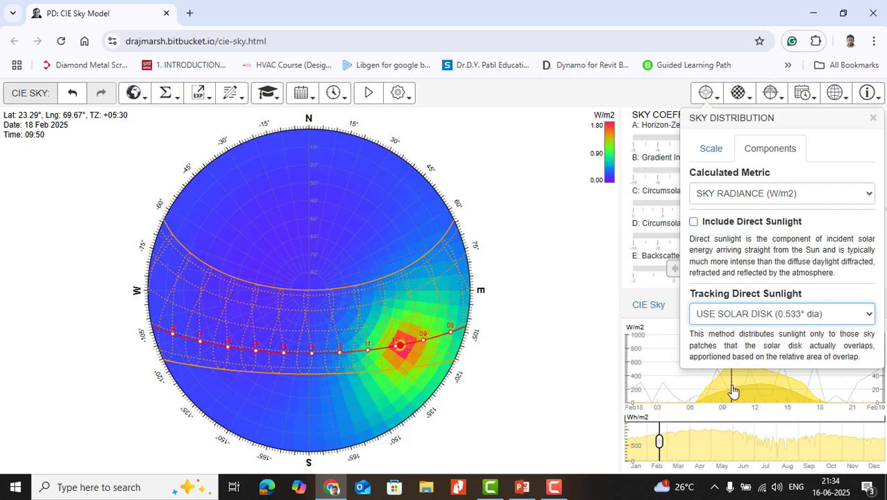
drag(731, 391, 737, 360)
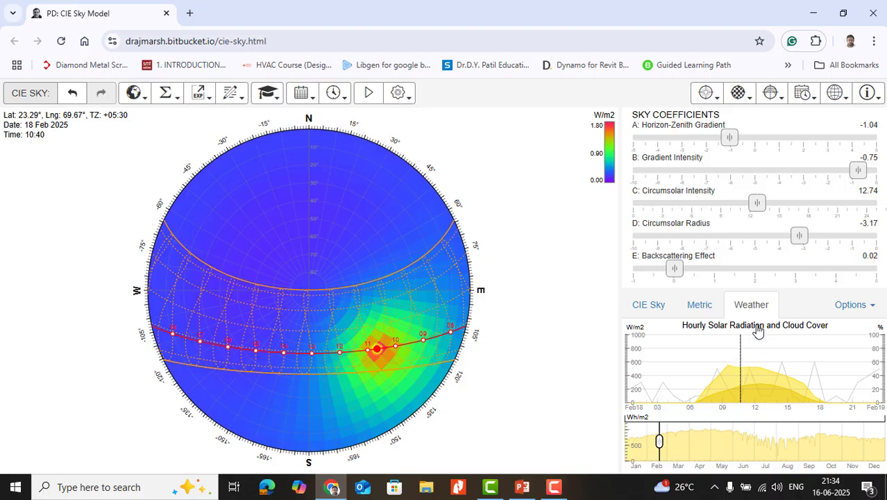
mouse_move(742, 368)
mouse_down()
mouse_move(779, 367)
mouse_move(754, 367)
mouse_up()
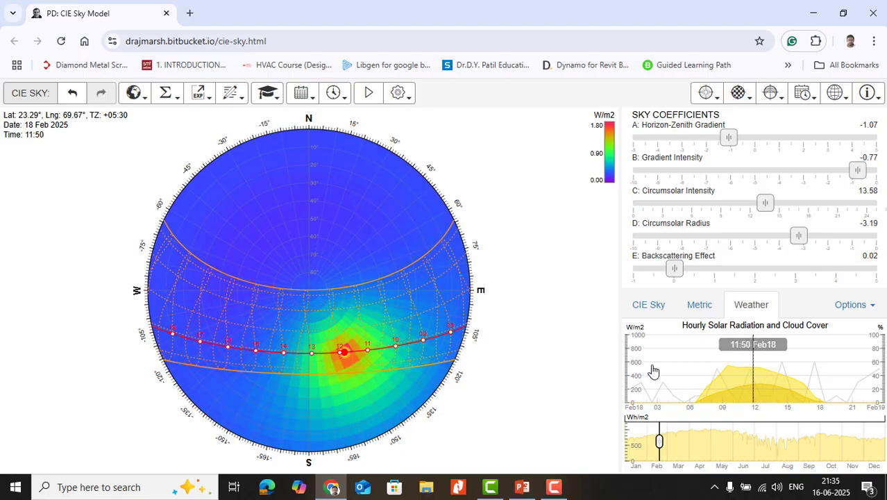
- Examine the solar analysis options, the how-to topics, and the presets for useful dates and useful times
click(177, 97)
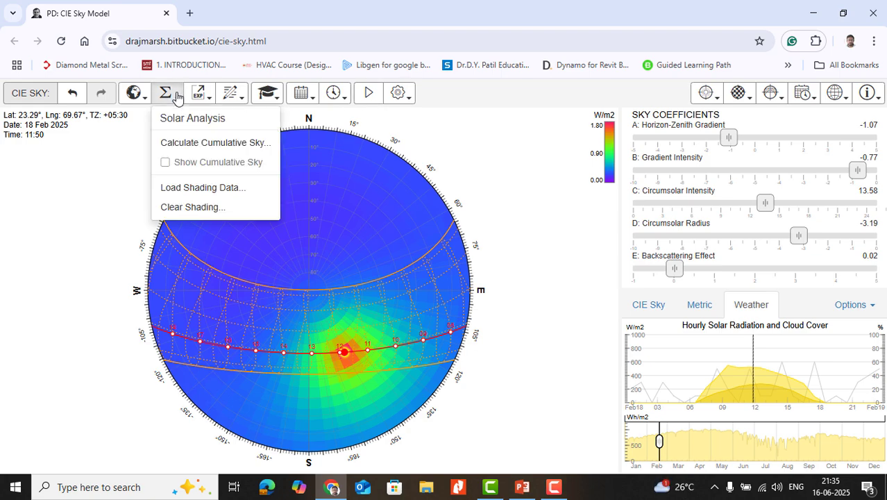
click(177, 97)
click(178, 97)
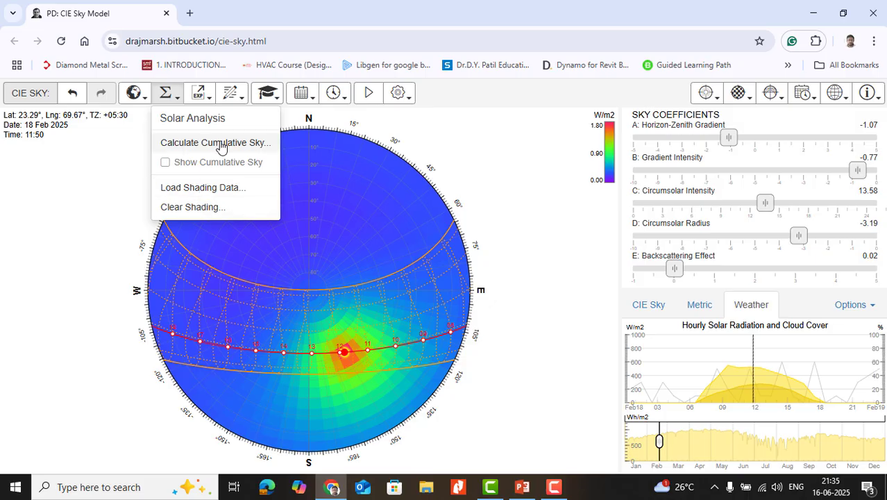
click(278, 101)
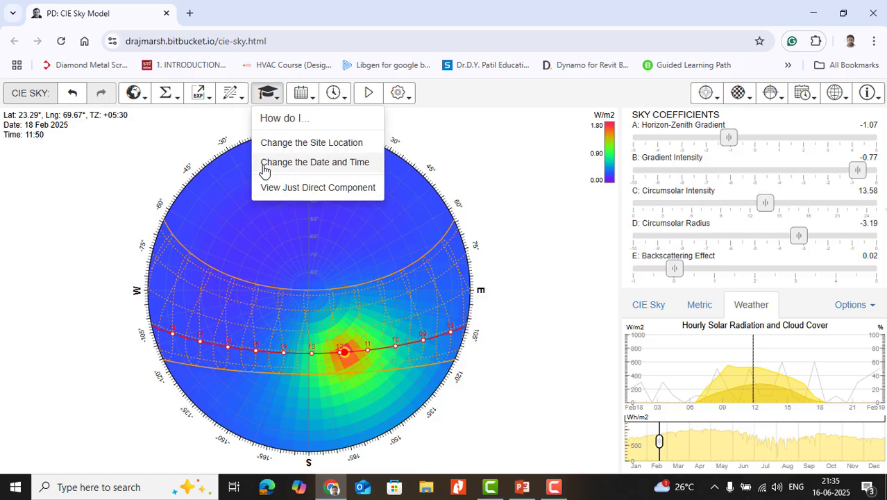
click(305, 96)
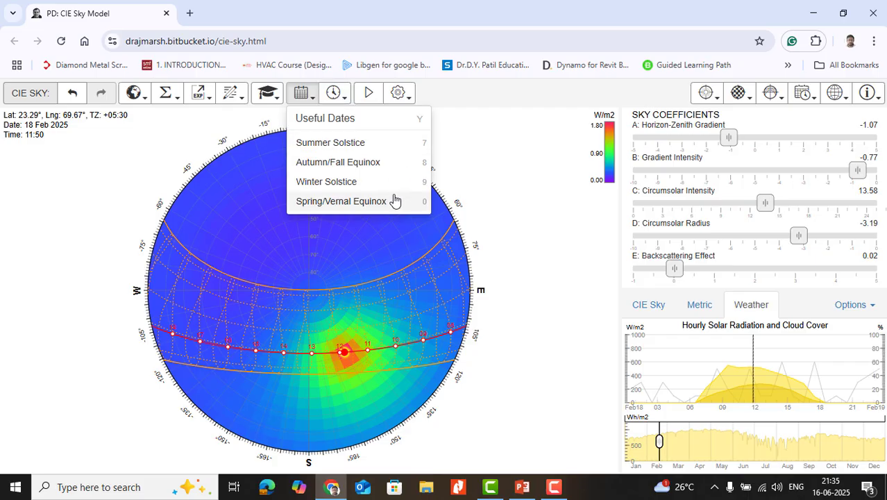
click(347, 100)
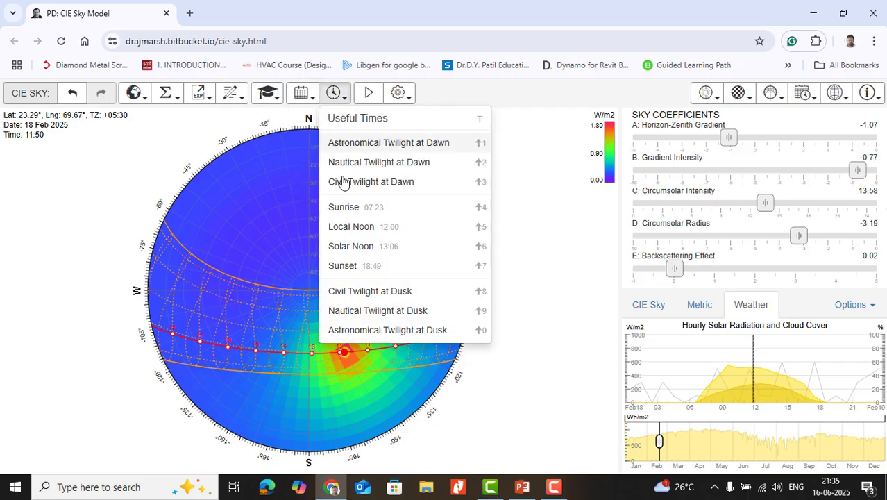
- Animate the sky over time and date, raise the animation speed to 16.3, and stop the animation on 21 Feb at 13:40
click(367, 95)
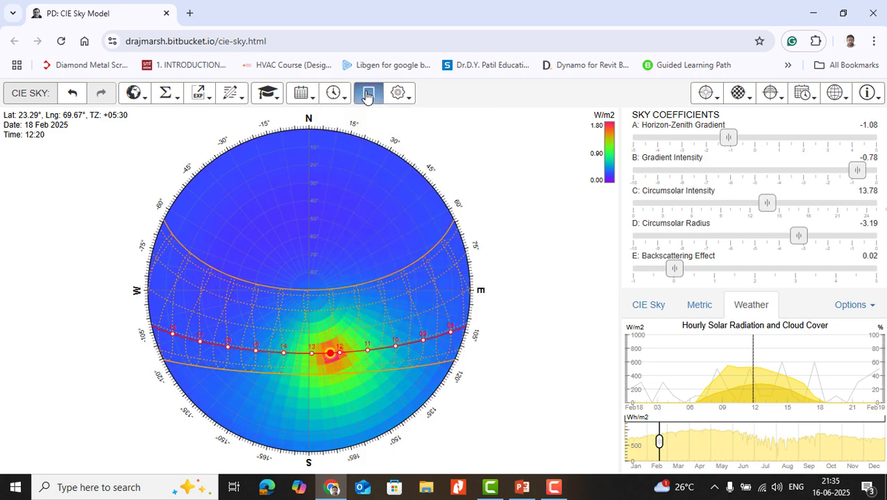
click(398, 93)
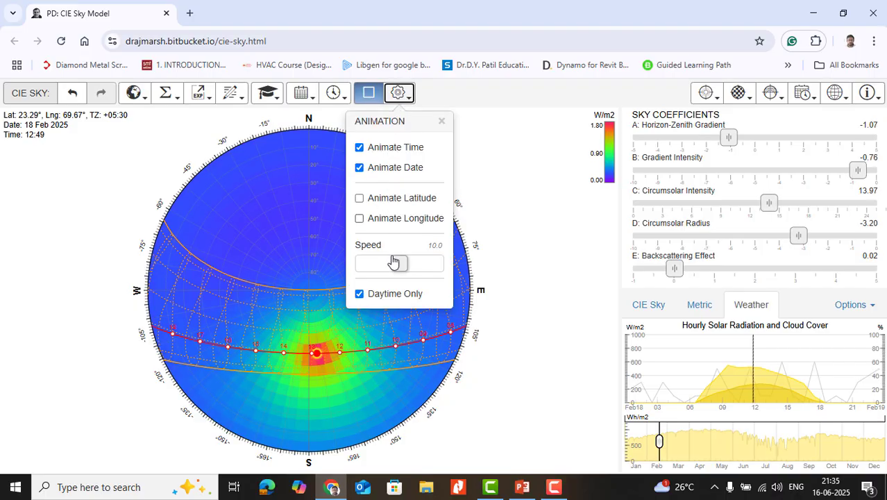
drag(393, 260, 422, 263)
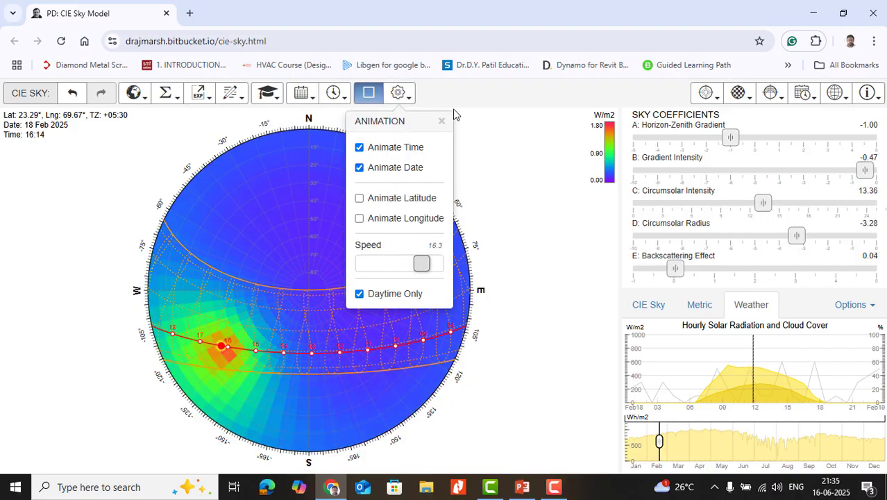
click(453, 104)
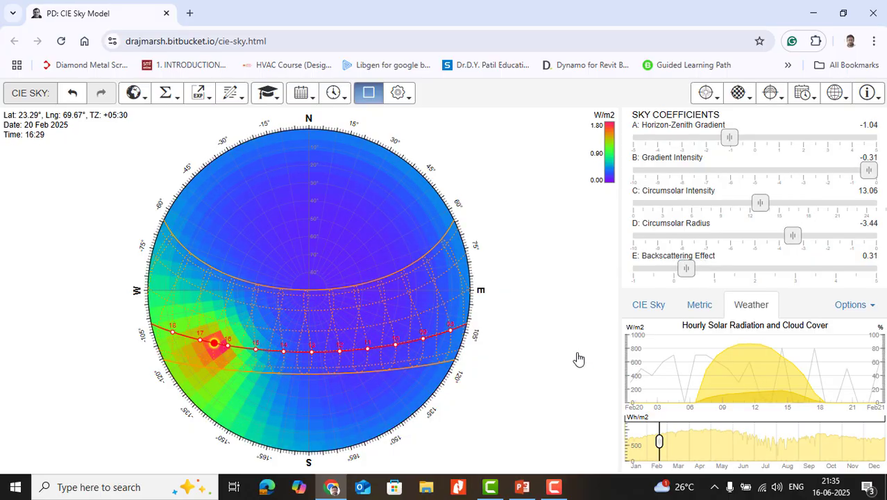
click(366, 95)
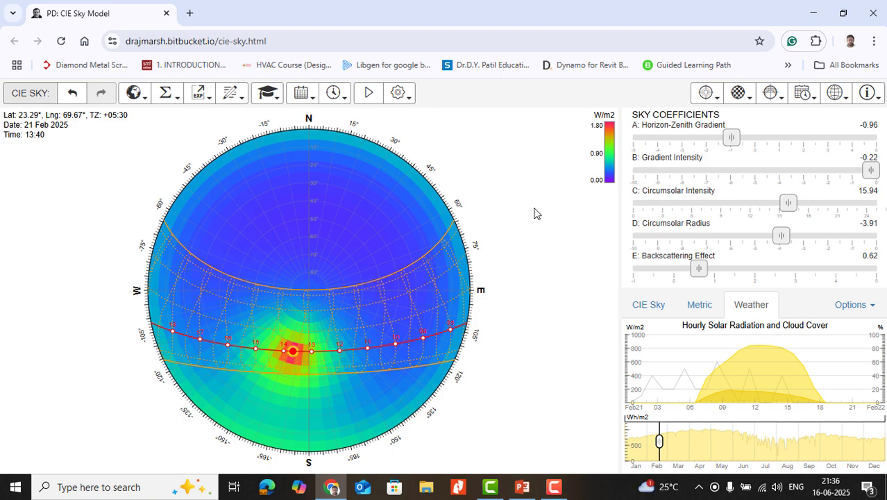
click(208, 98)
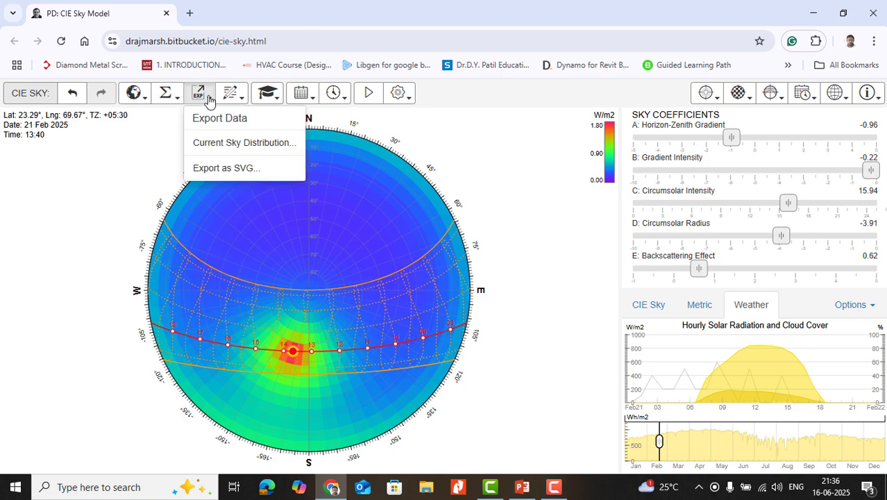
click(223, 172)
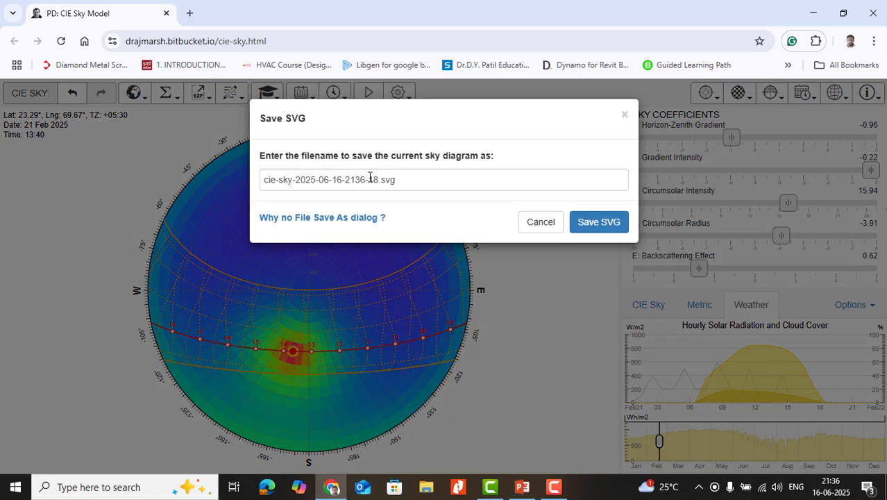
click(599, 222)
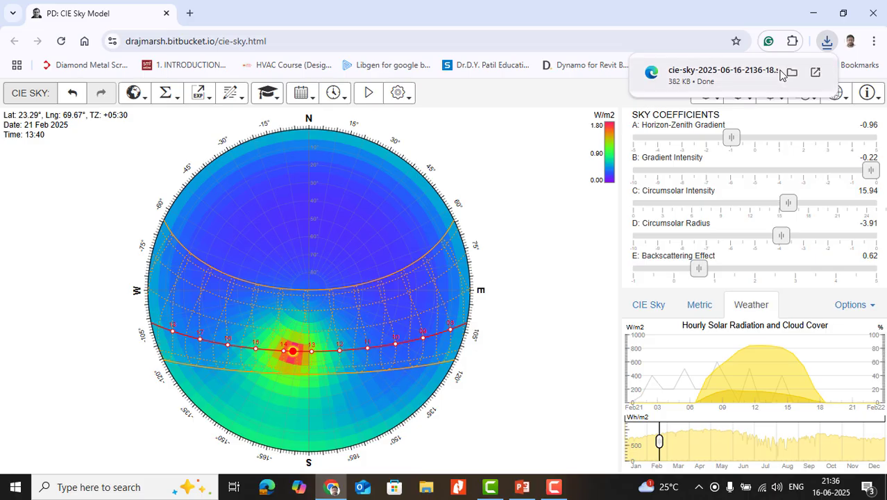
- Open the exported SVG from the Downloads folder in Edge, examine the diagram full-screen, close it, and return to the CIE Sky page in Chrome
click(789, 74)
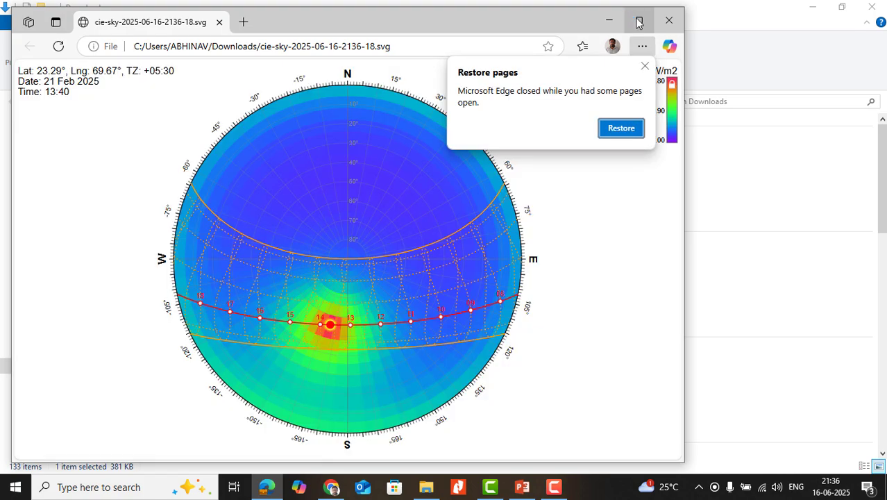
click(644, 66)
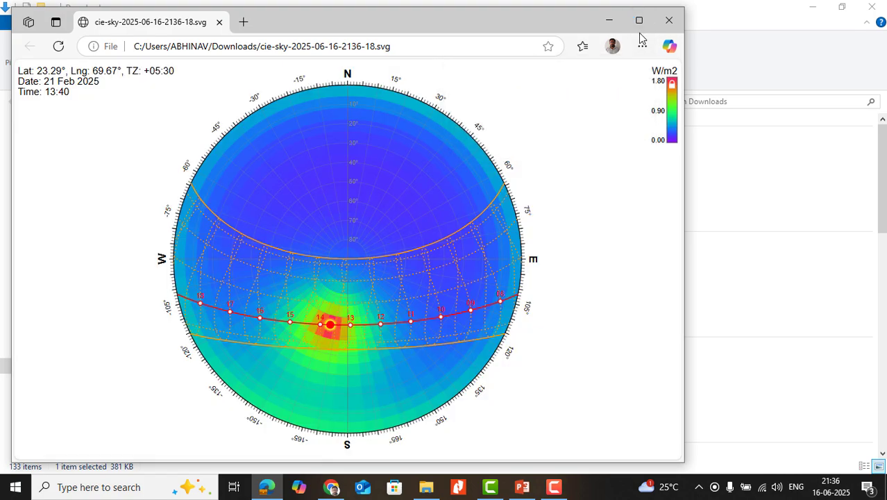
click(639, 21)
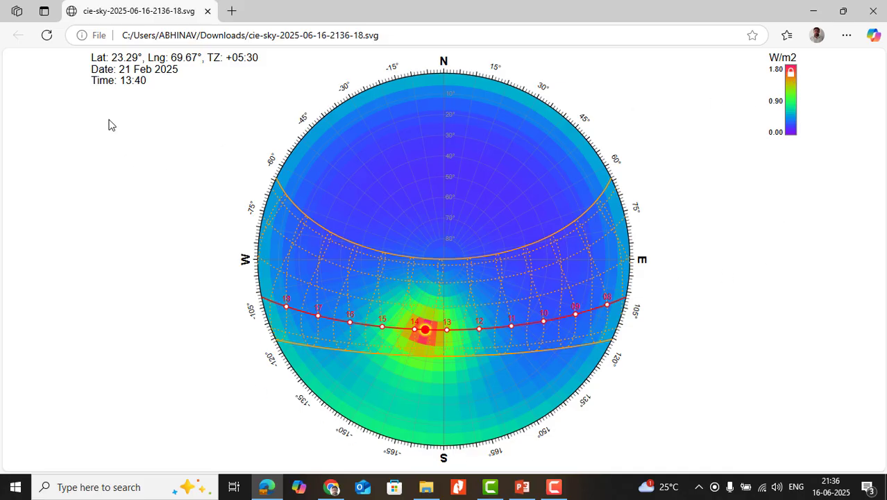
drag(84, 109, 226, 101)
click(219, 82)
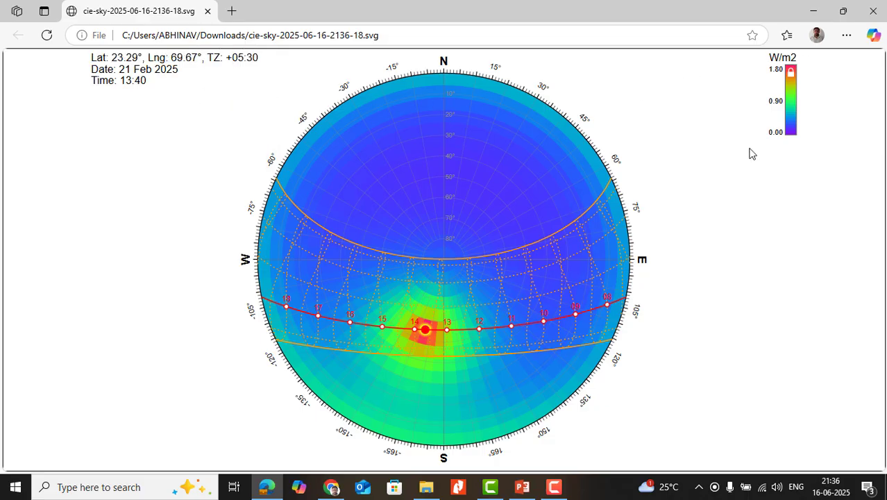
click(873, 14)
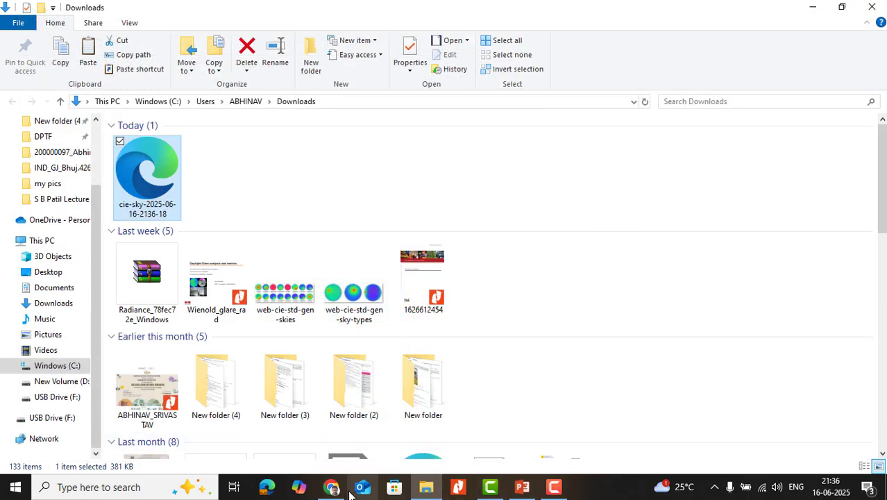
click(331, 486)
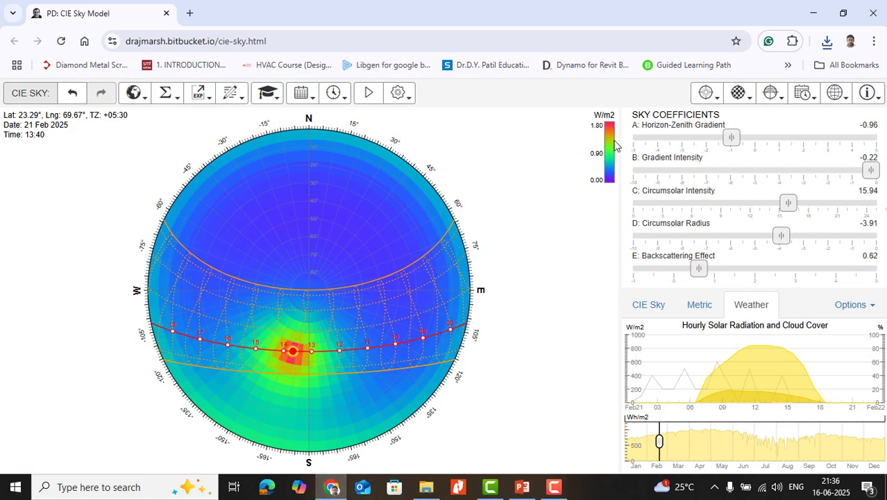
- Look through the app's About, Data Entry and Credits information, and close it
click(877, 102)
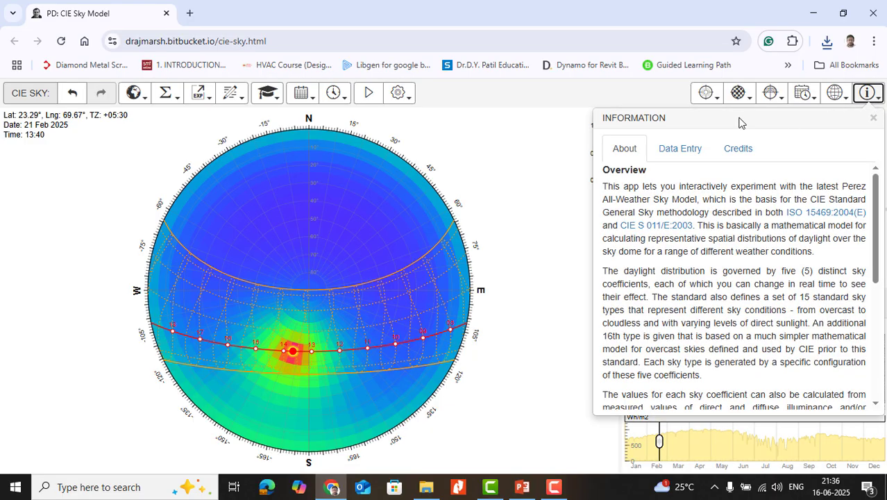
click(680, 148)
click(736, 148)
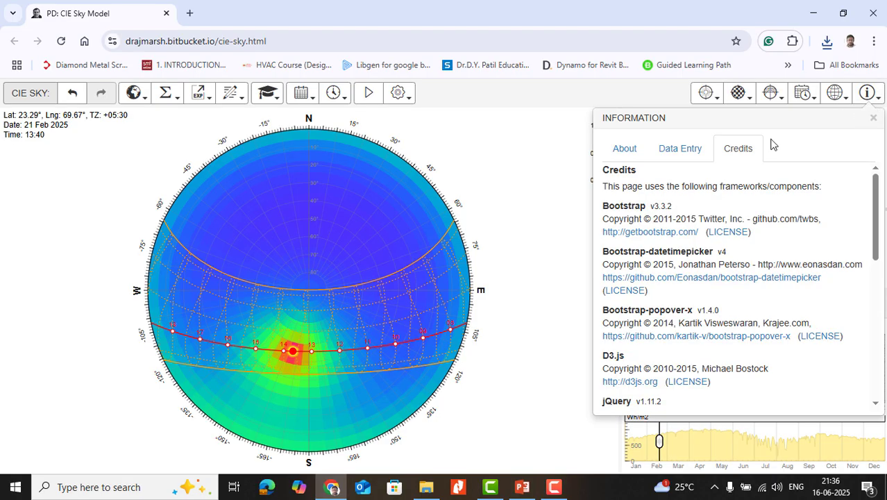
click(611, 96)
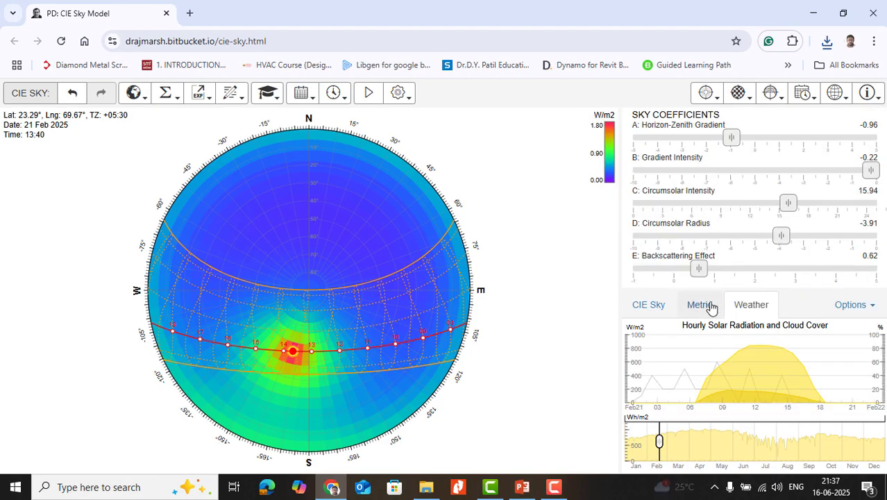
- Set backscattering effect to 0.70, circumsolar radius to -2.00, circumsolar intensity to 14.10, gradient intensity to -2.10 and horizon-zenith gradient to -0.90
mouse_move(700, 269)
mouse_down()
mouse_move(779, 270)
mouse_move(670, 270)
mouse_move(702, 271)
mouse_up()
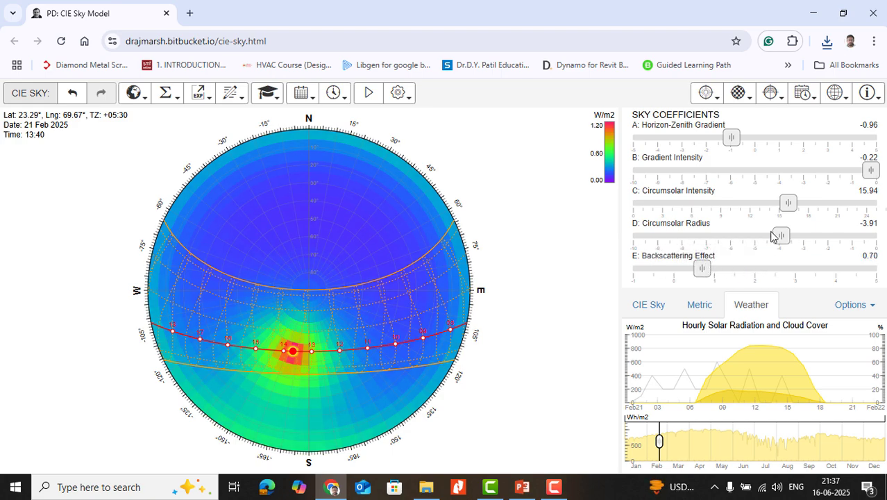
drag(781, 238, 837, 255)
drag(788, 203, 768, 203)
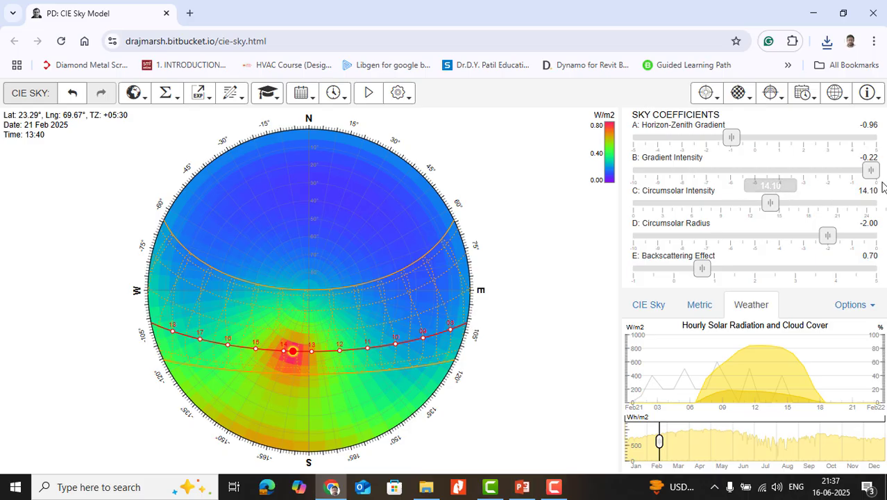
drag(872, 170, 824, 174)
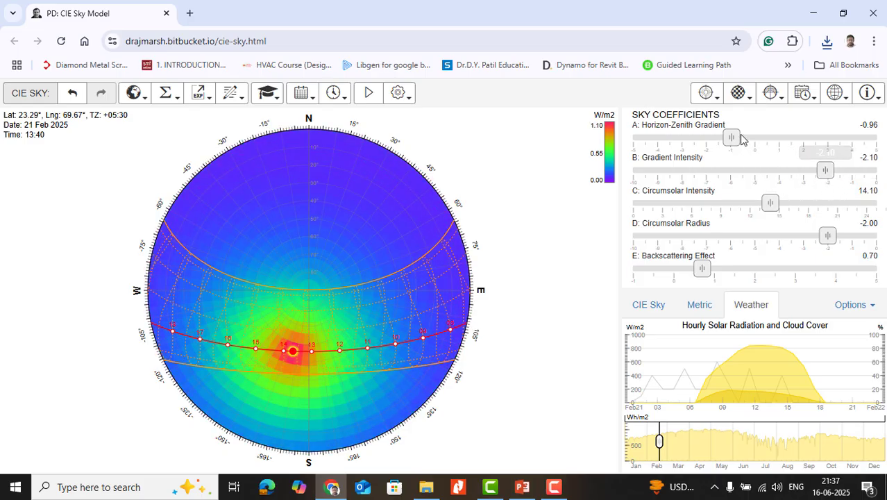
mouse_move(742, 139)
mouse_down()
mouse_move(798, 142)
mouse_move(687, 142)
mouse_move(756, 149)
mouse_move(748, 149)
mouse_up()
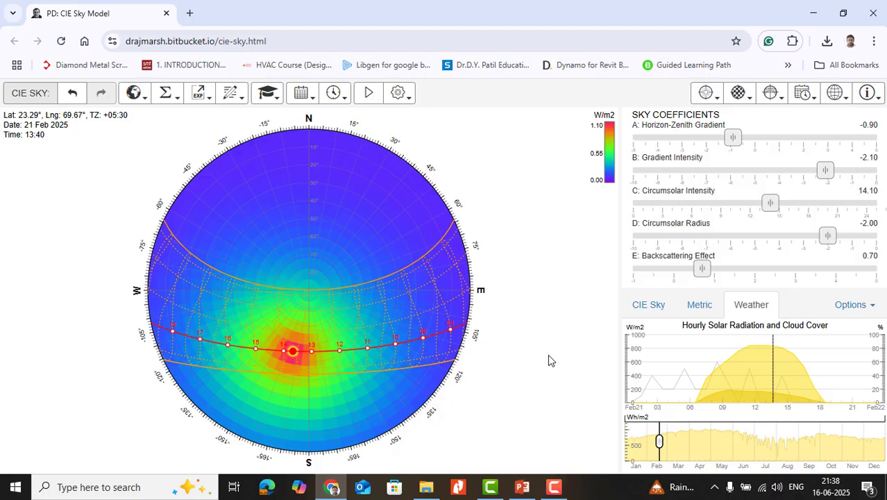
- Switch to the Daylight presentation in PowerPoint
mouse_move(522, 489)
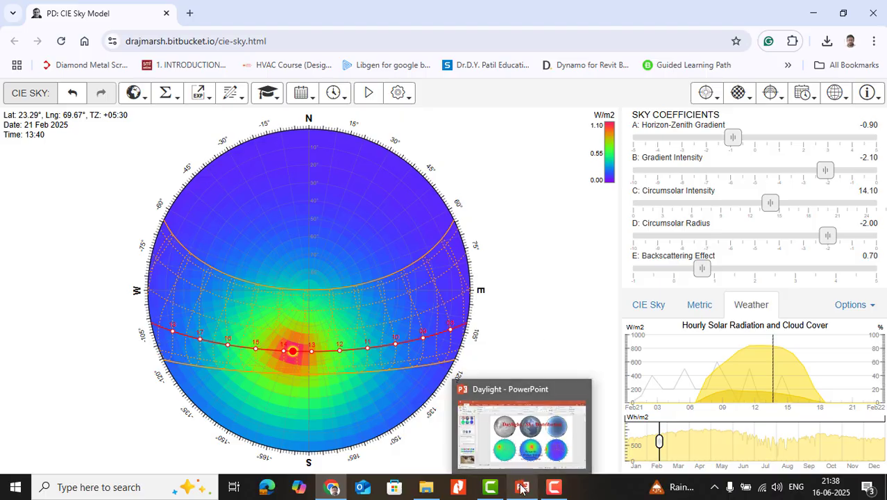